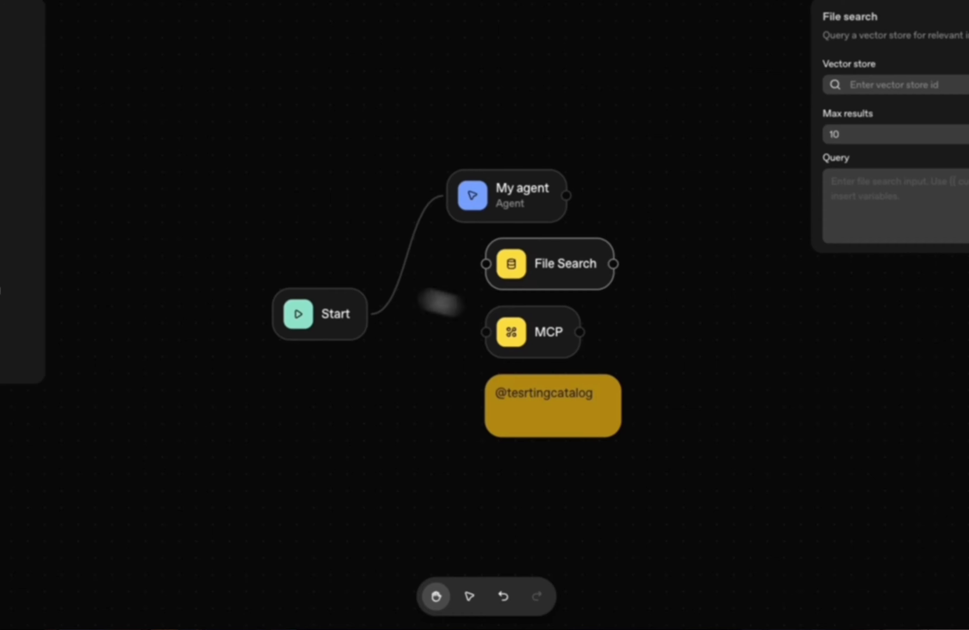
- Browse the servers offered for the MCP node and open the connection form for a custom MCP server
left_click(532, 332)
left_click(937, 171)
scroll(484, 271, "down", 5)
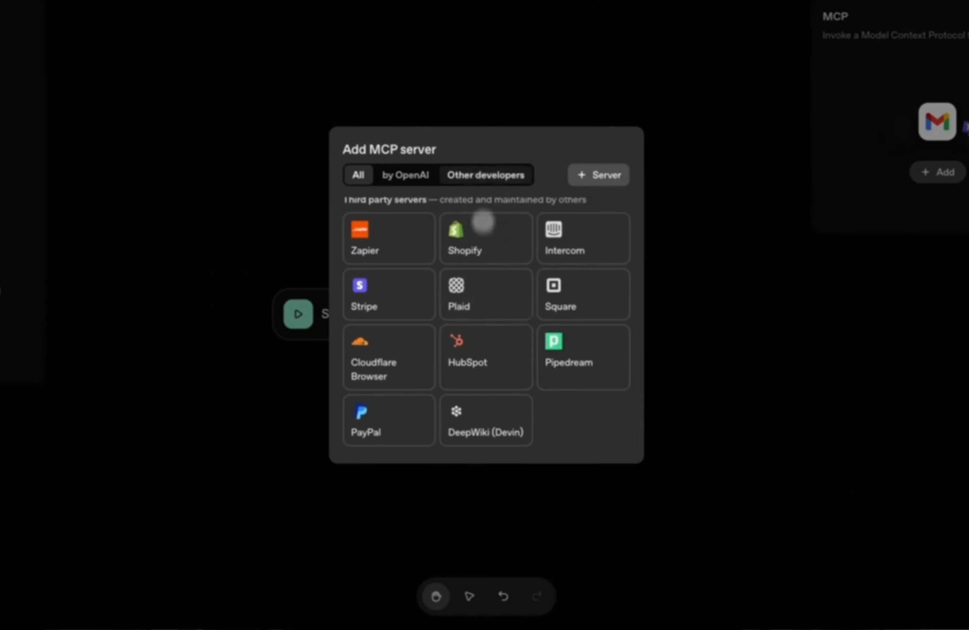
scroll(487, 229, "down", 1)
left_click(598, 175)
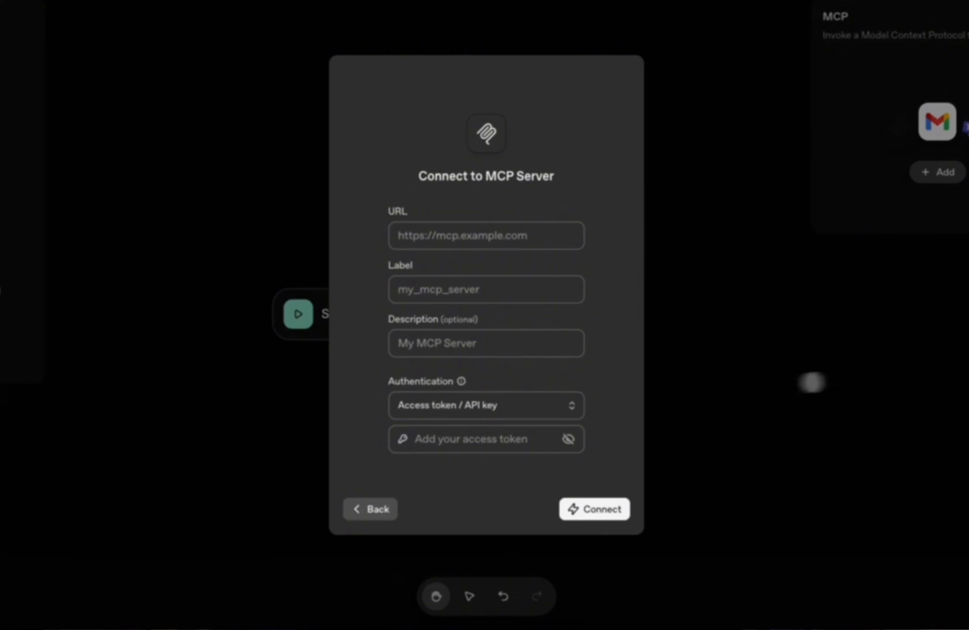
left_click(811, 383)
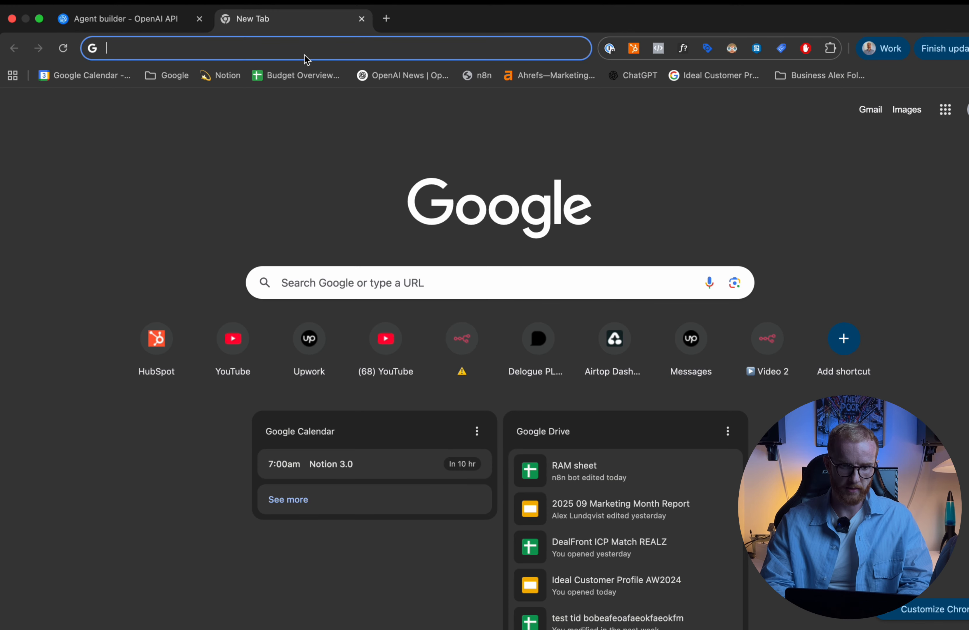
- Go to openai.com and open the API Platform from its login options
type("openai")
key("BackSpace")
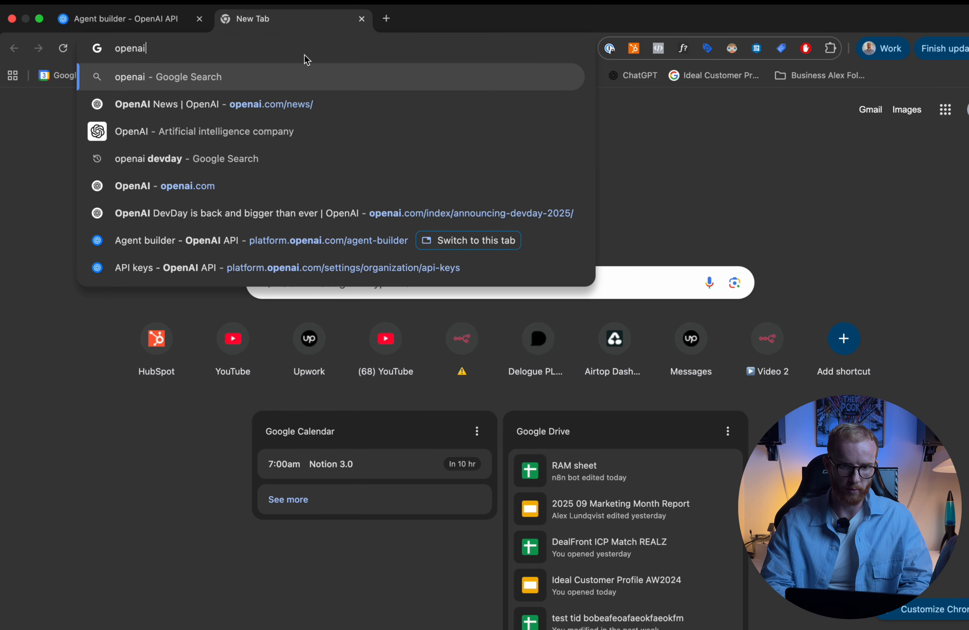
type(".co")
key("Return")
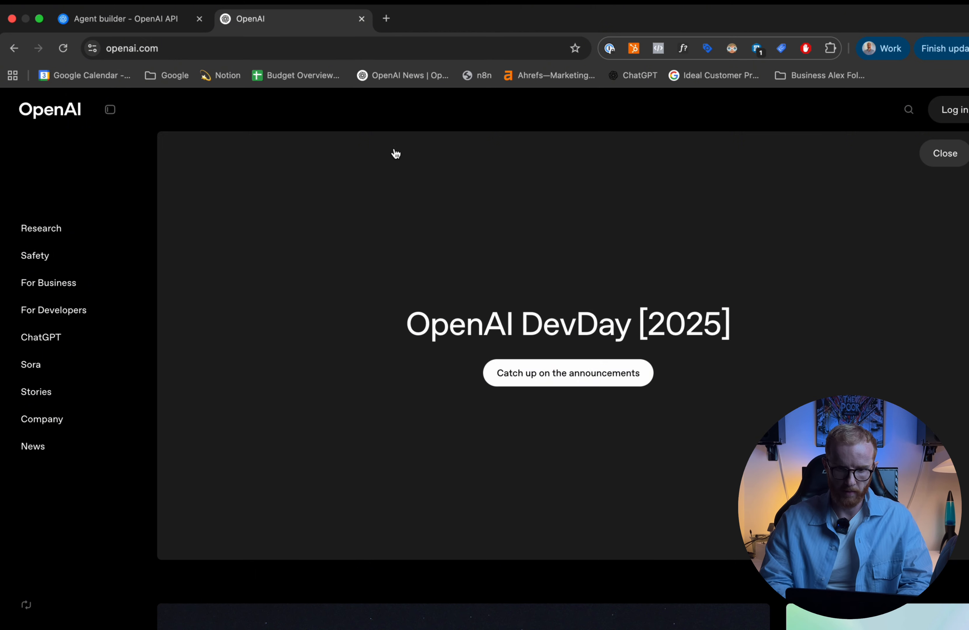
mouse_move(958, 110)
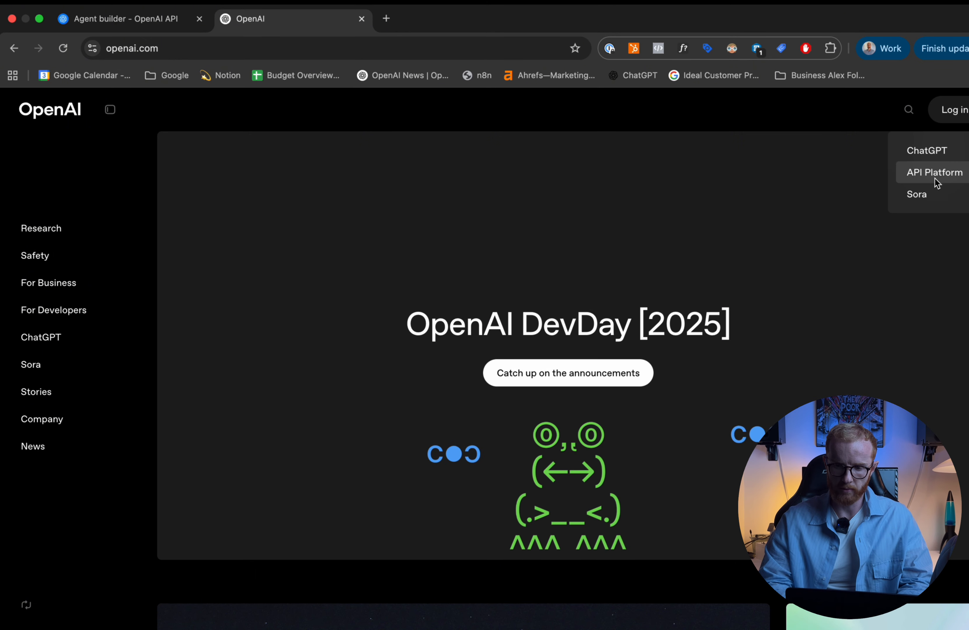
left_click(918, 176)
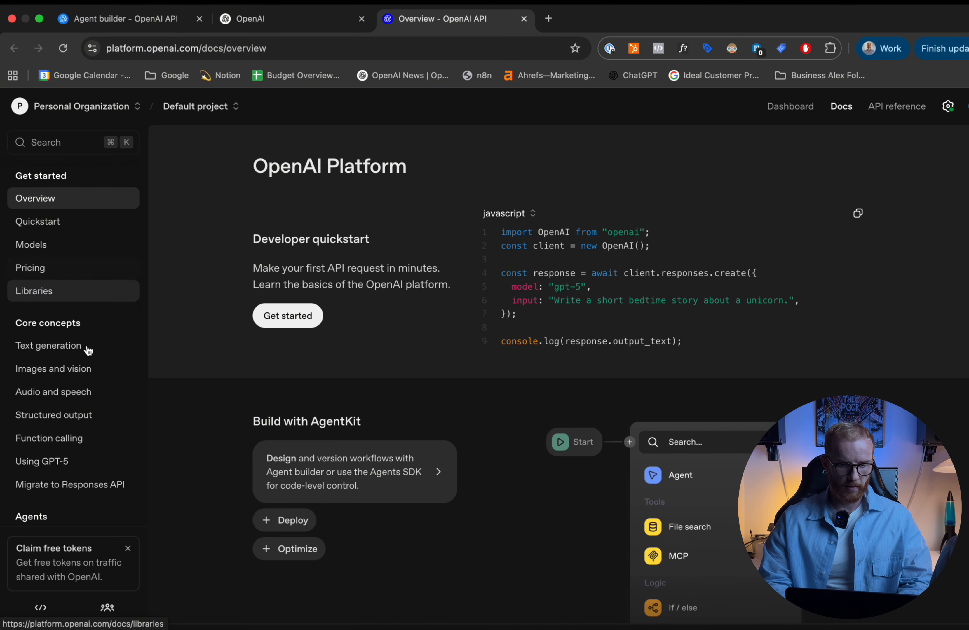
- Find the Agent Builder guide under the docs' Build agents section and open Agent Builder from it
scroll(81, 354, "down", 5)
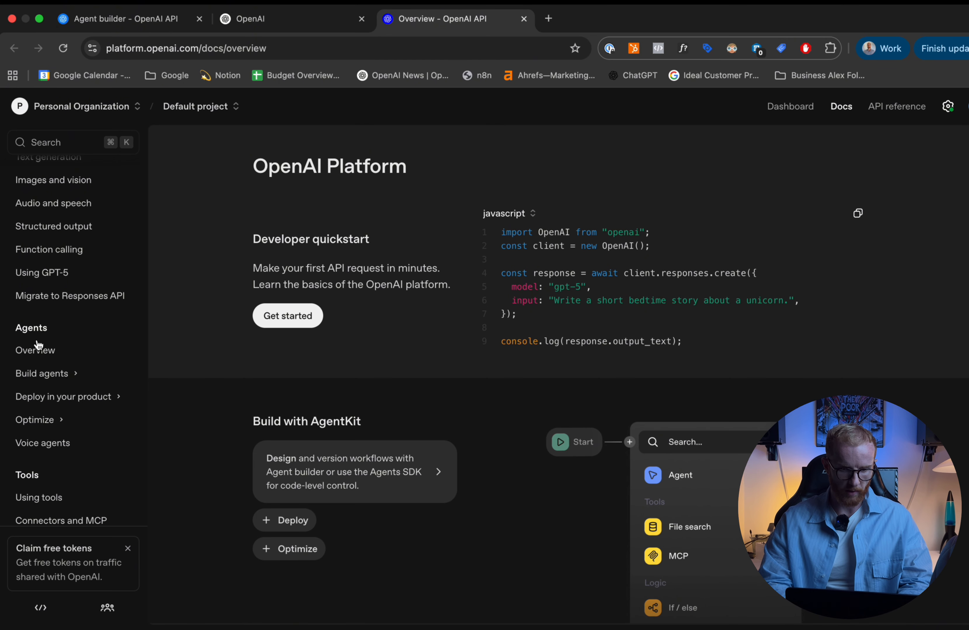
left_click(43, 374)
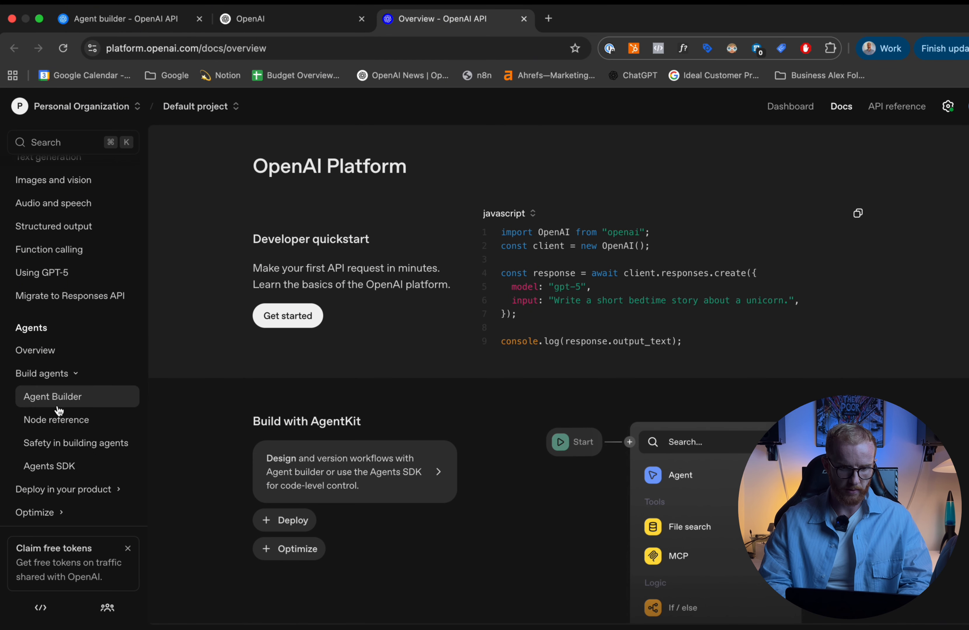
left_click(46, 405)
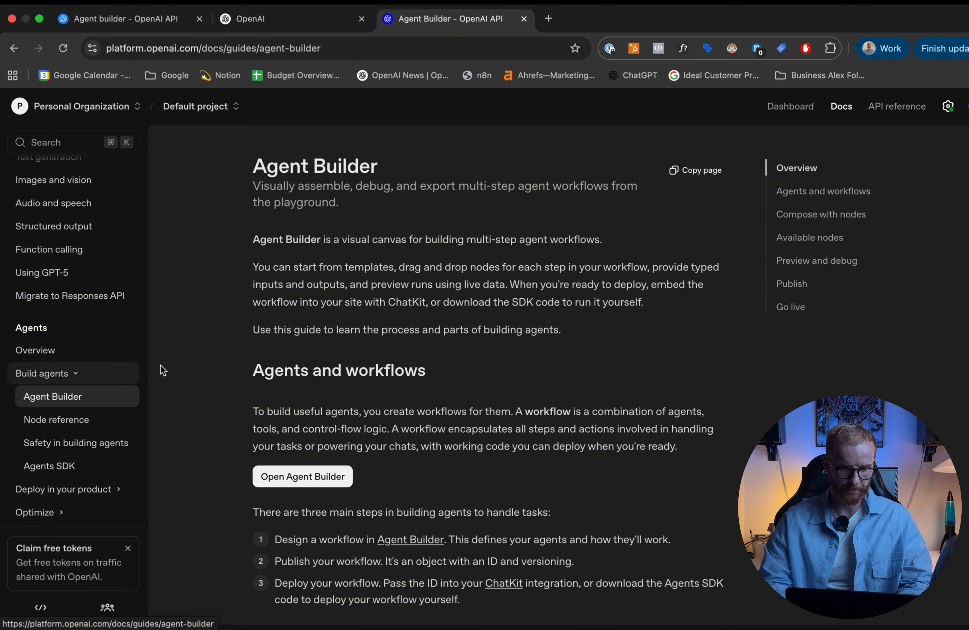
left_click(297, 484)
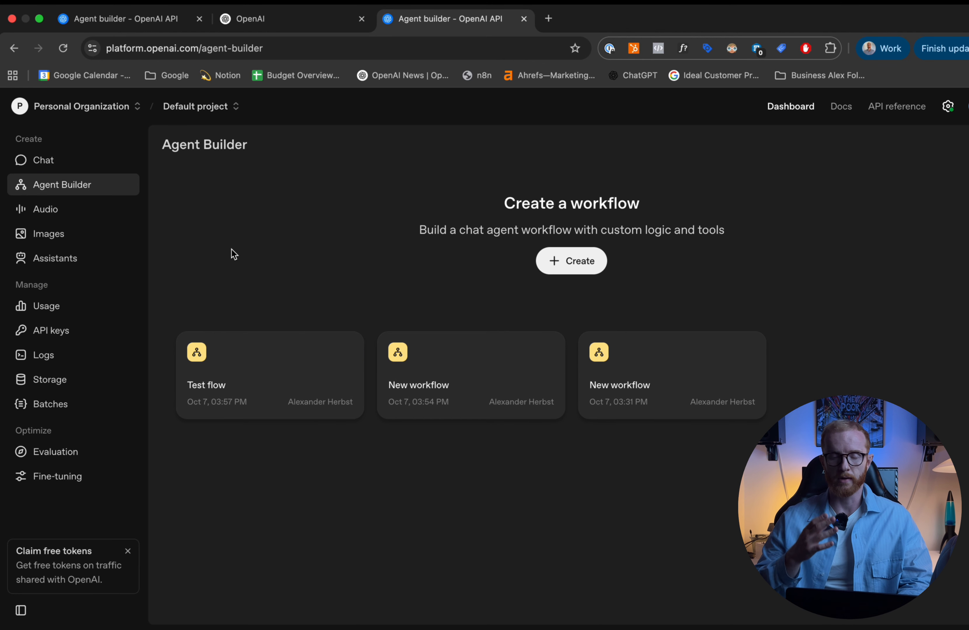
- Open the existing "Test flow" workflow and view its whole node layout
left_click(250, 364)
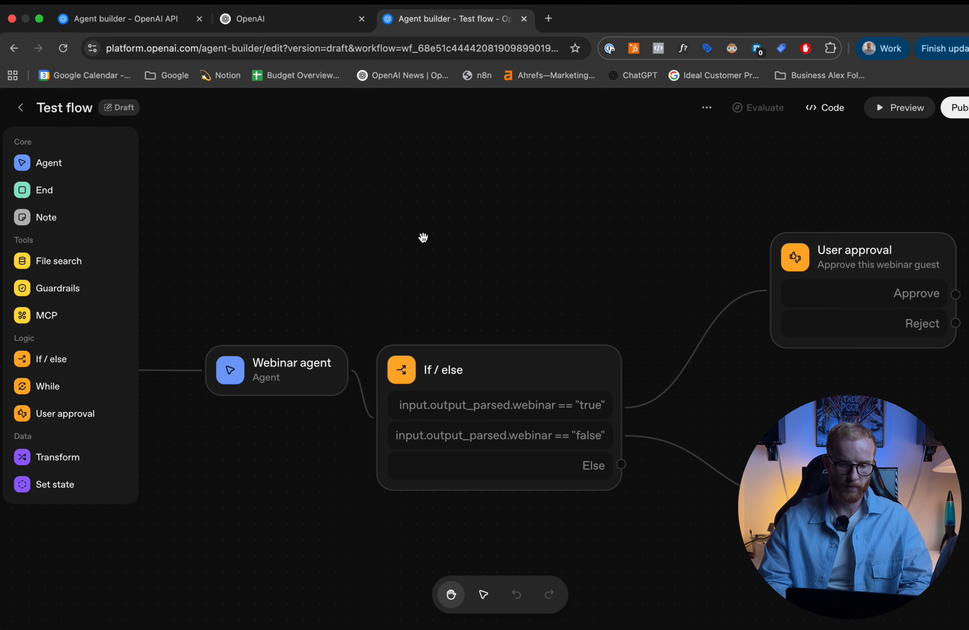
scroll(377, 296, "down", 5)
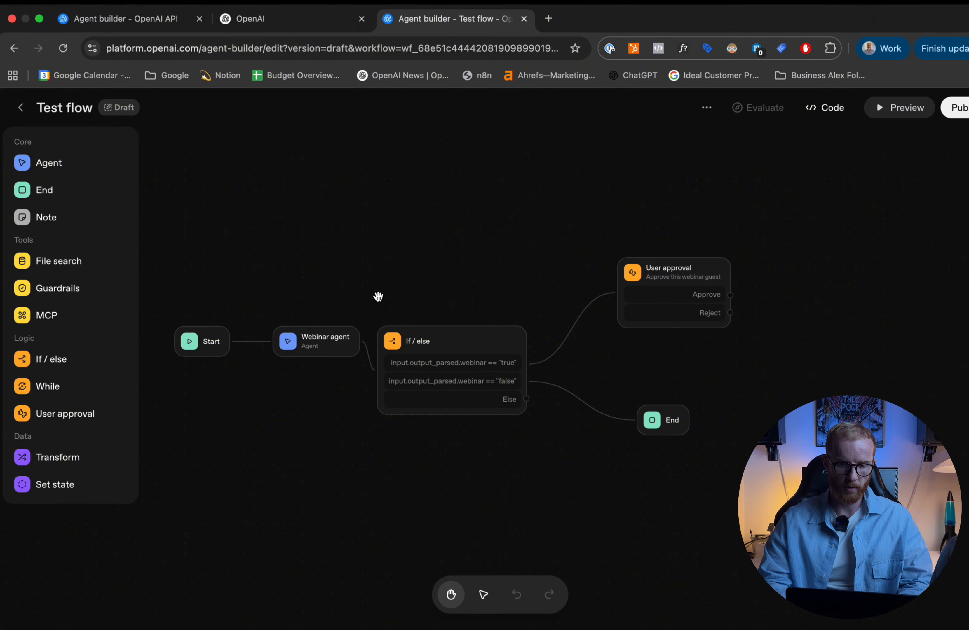
scroll(378, 296, "up", 1)
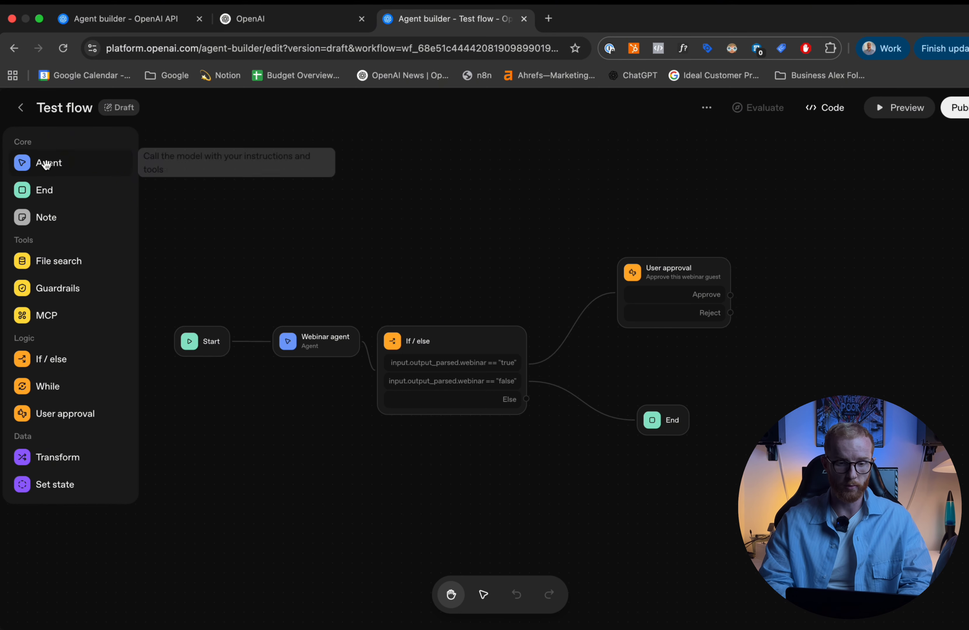
- Add an Agent node above the If / else node and enter the instructions "You are a blog writing assistant"
left_click_drag(44, 164, 392, 234)
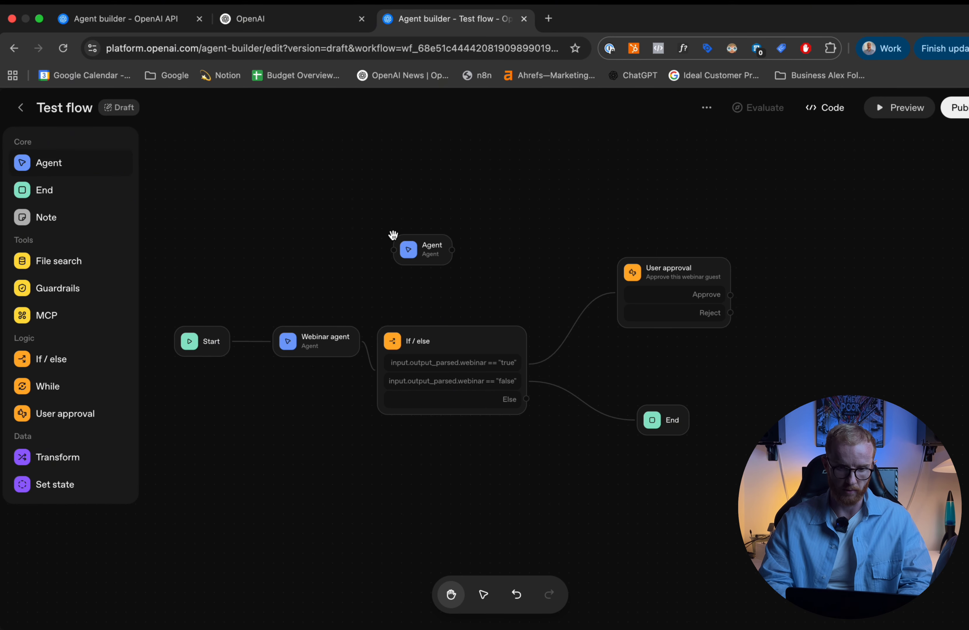
left_click(416, 250)
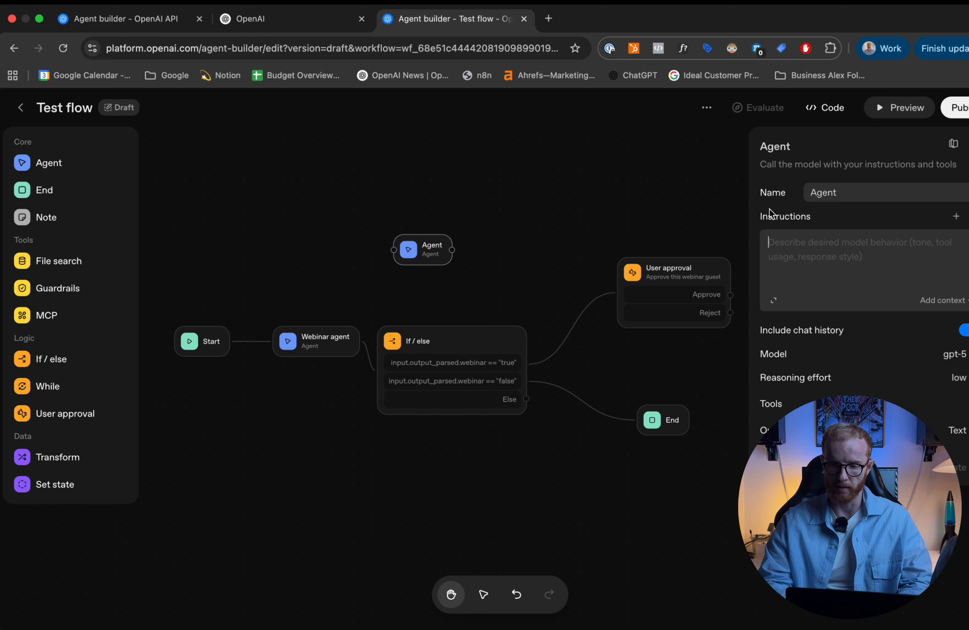
type("You are a blog writing assistant")
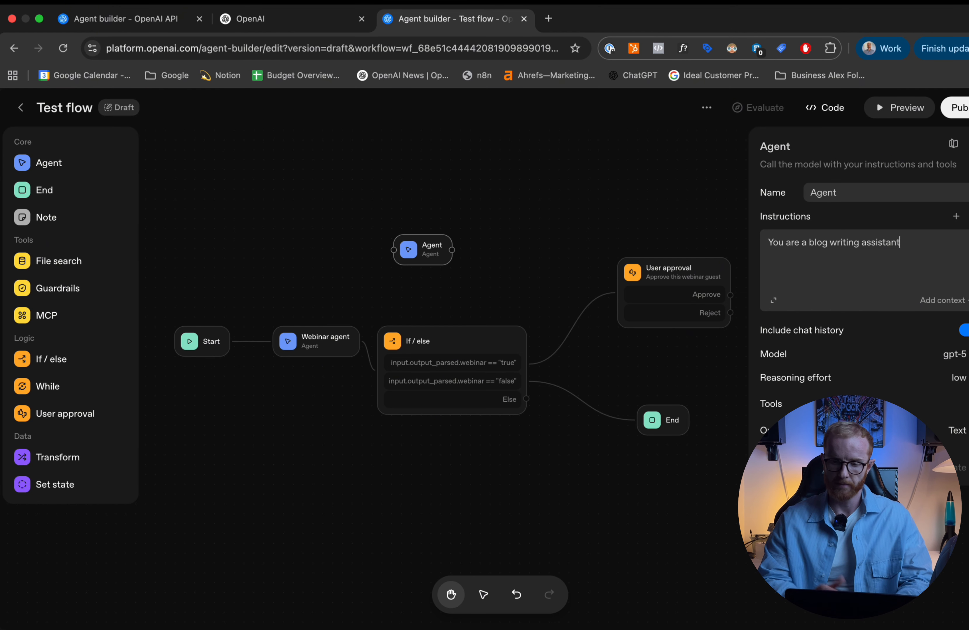
- Insert the workflow variable input_as_text on a separate line below the new agent's instruction text
left_click(884, 240)
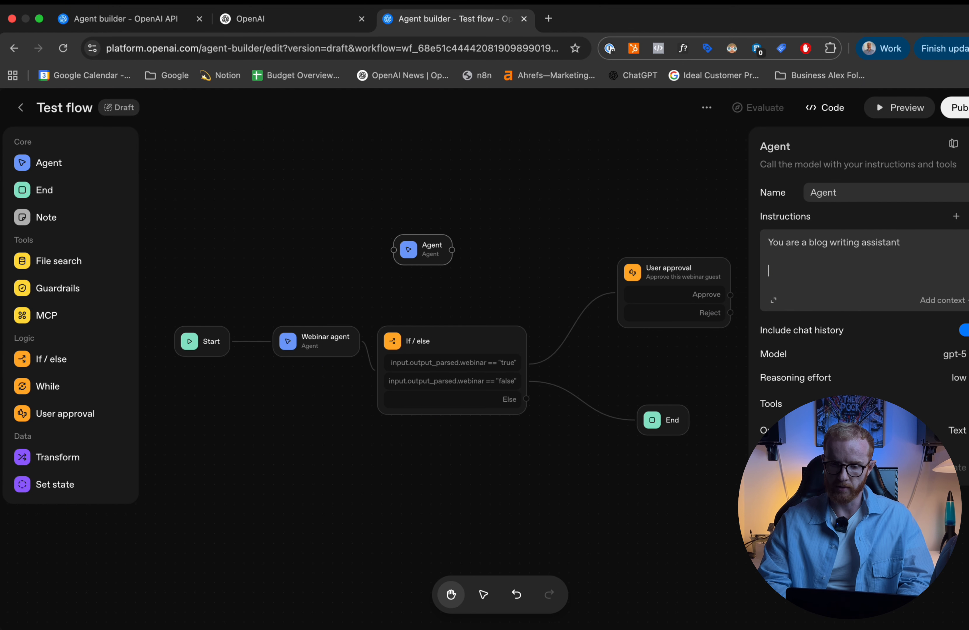
left_click(941, 301)
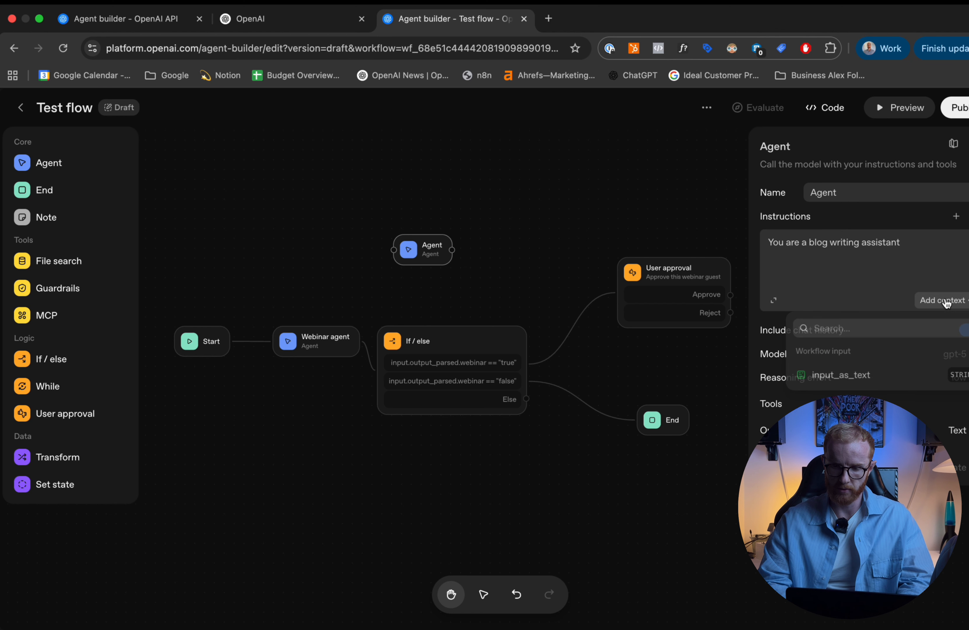
left_click(817, 376)
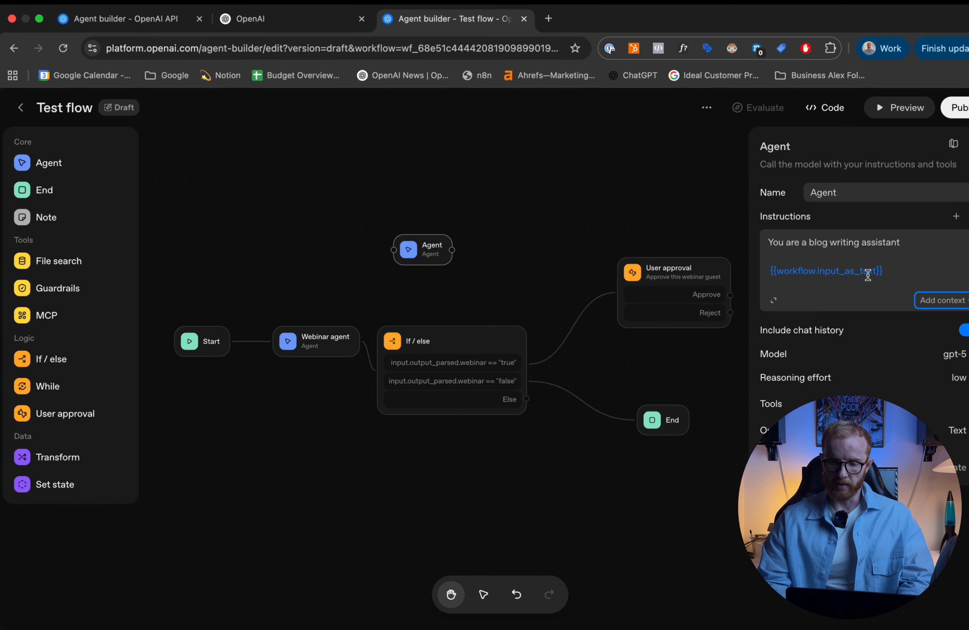
left_click(893, 271)
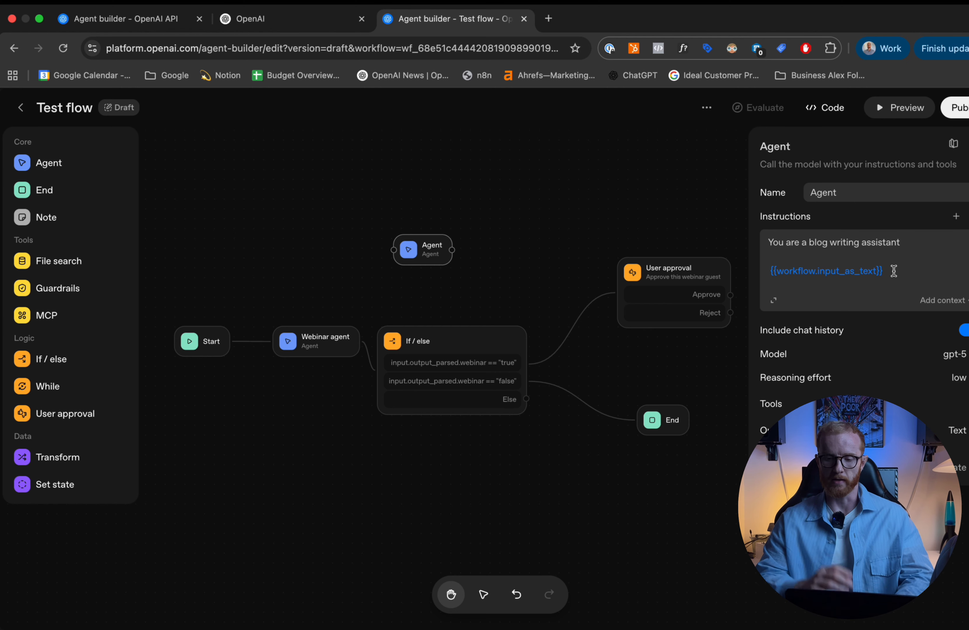
- Open the workflow preview, draft the test message "Create a blog", and close the preview without sending it
left_click(886, 110)
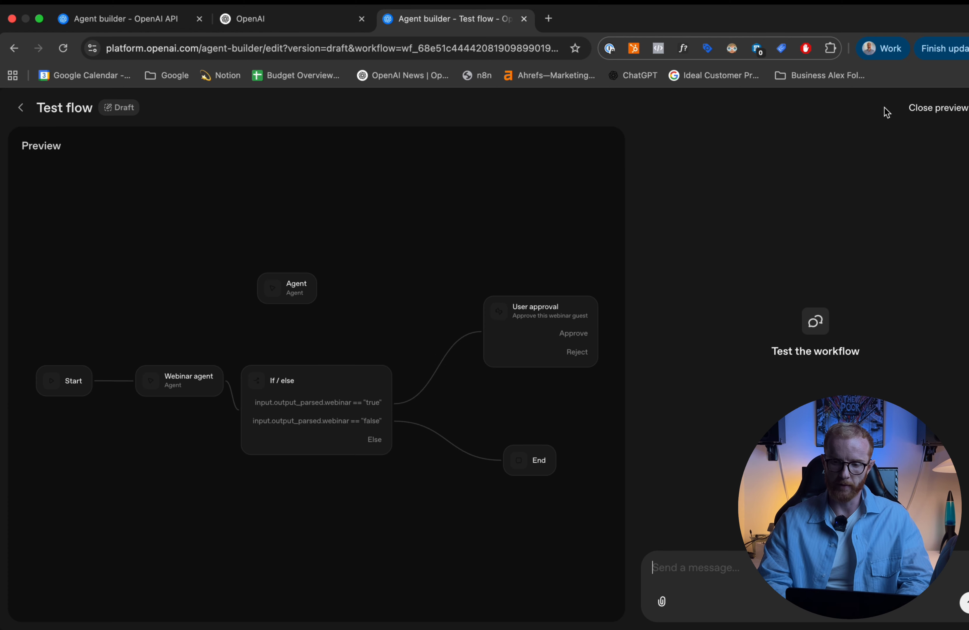
left_click(694, 569)
type("Create a")
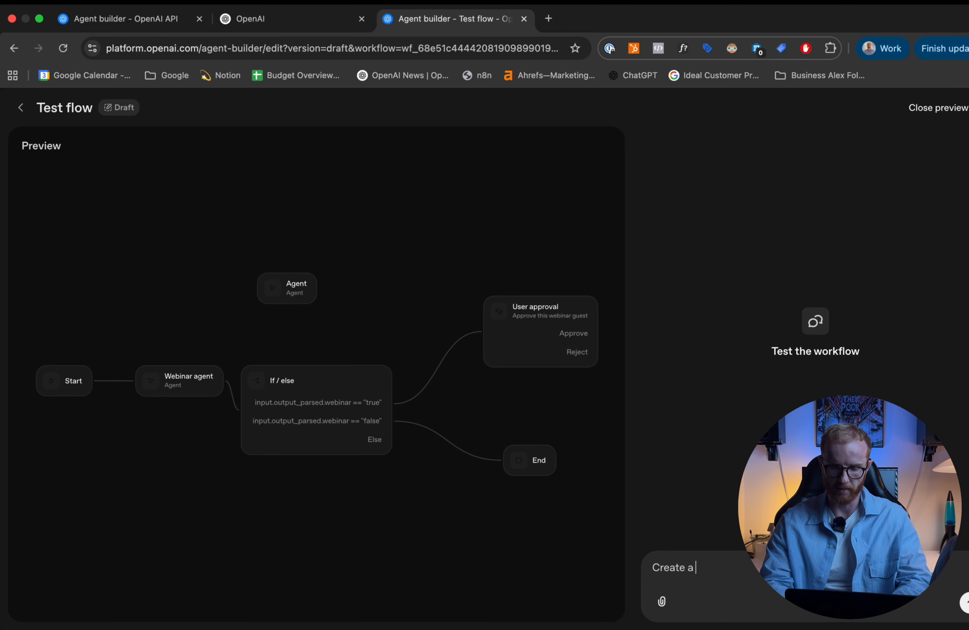
type(" blog")
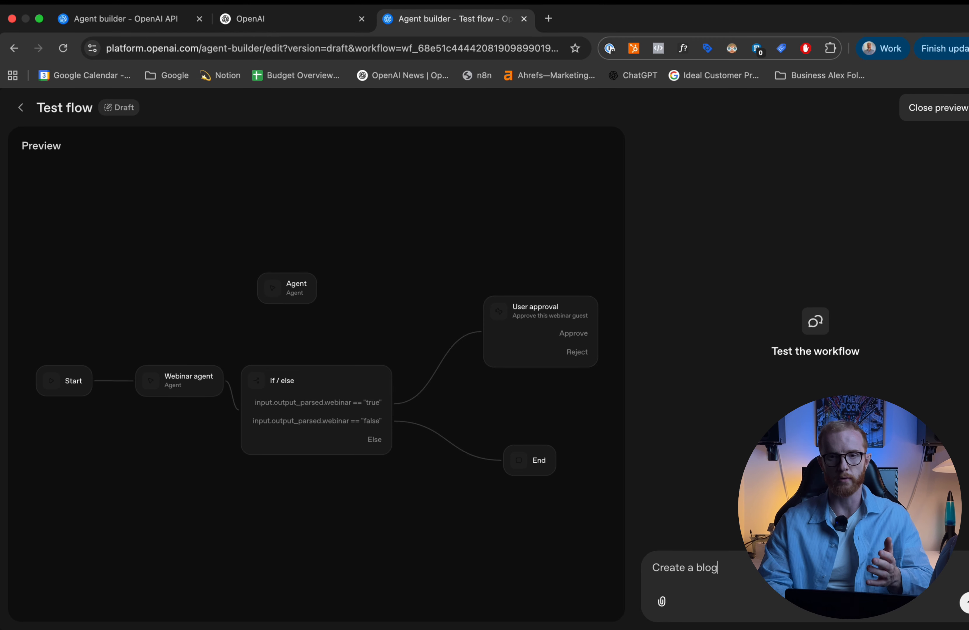
left_click(955, 107)
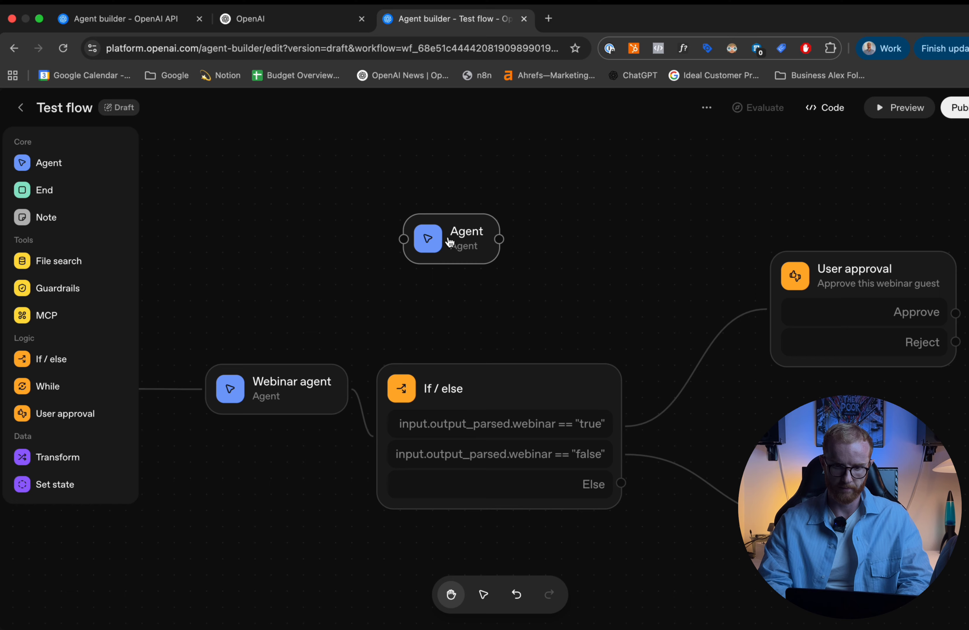
- Reopen the new Agent node's settings and examine its chat history option and the available models
left_click(459, 236)
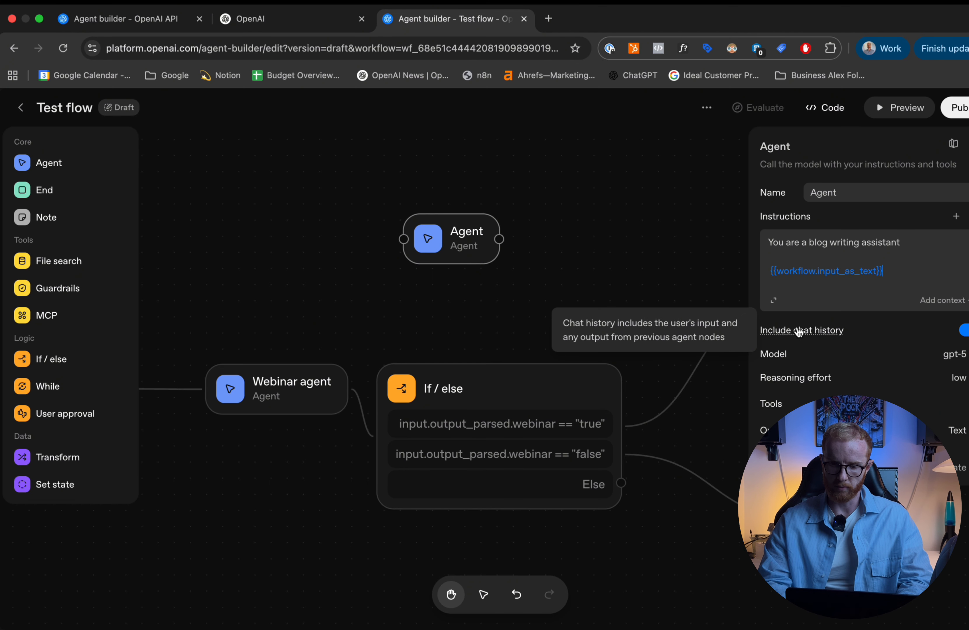
mouse_move(783, 336)
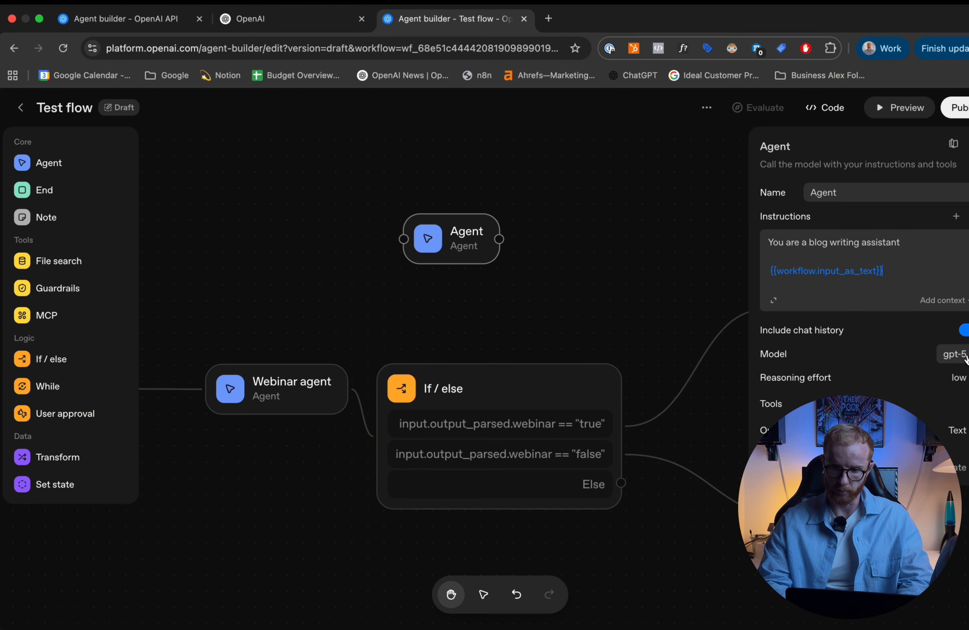
left_click(953, 354)
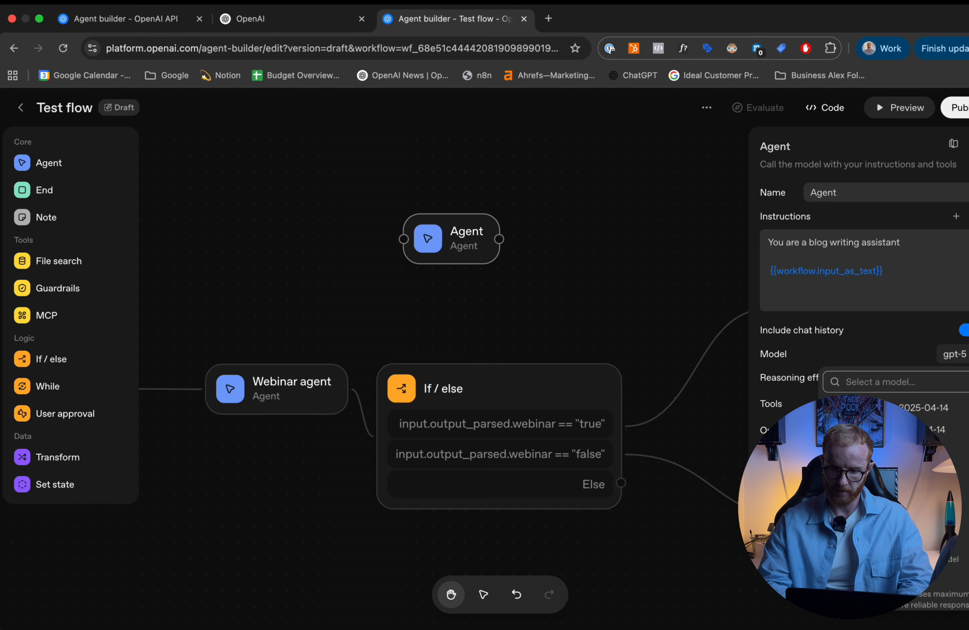
left_click(965, 359)
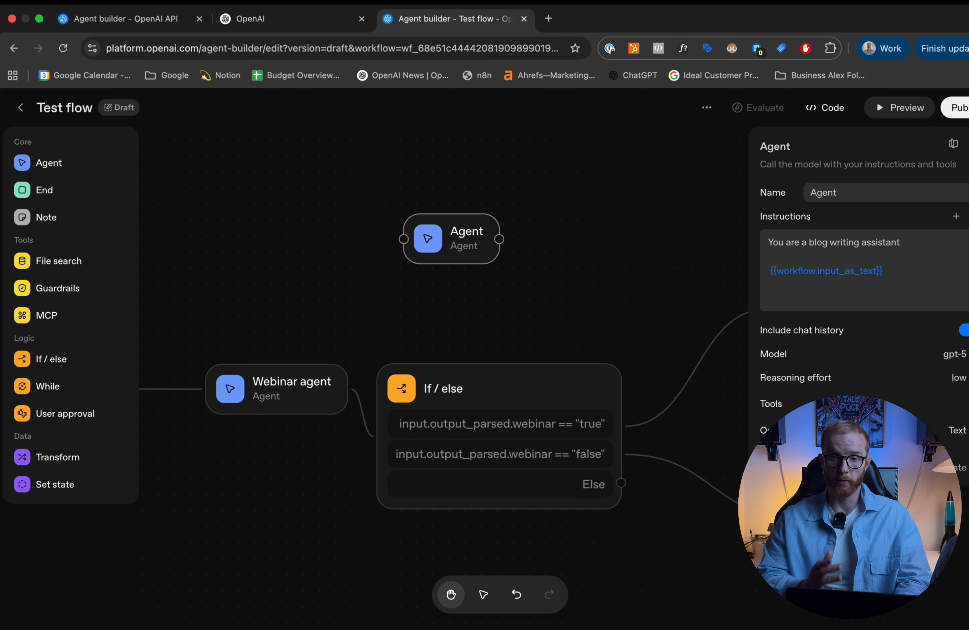
- Browse the MCP servers that can be added as tools to the agent, and check its output format options
left_click(967, 404)
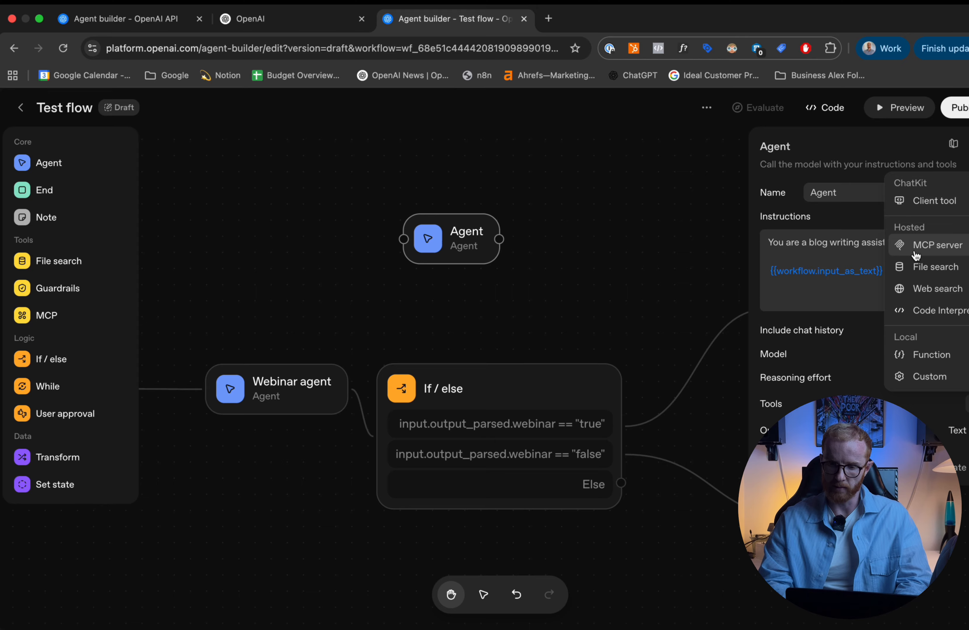
left_click(926, 250)
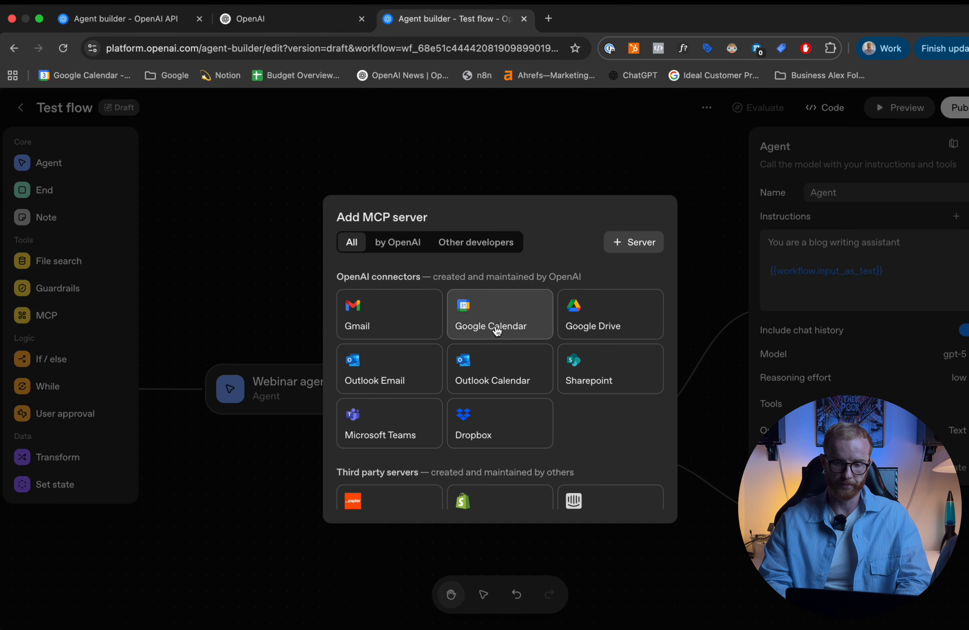
scroll(518, 342, "down", 4)
scroll(517, 342, "up", 4)
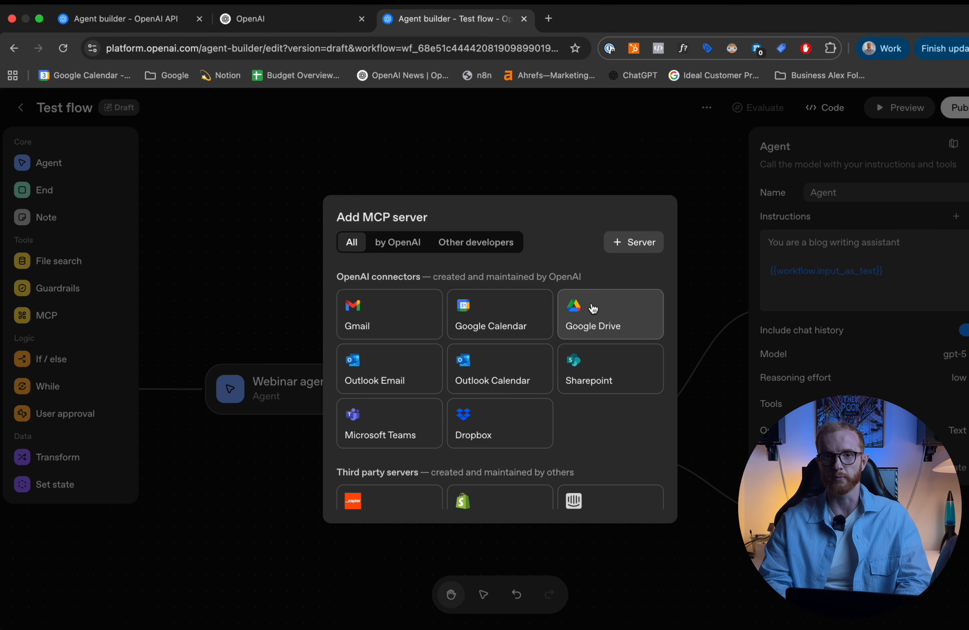
left_click(846, 269)
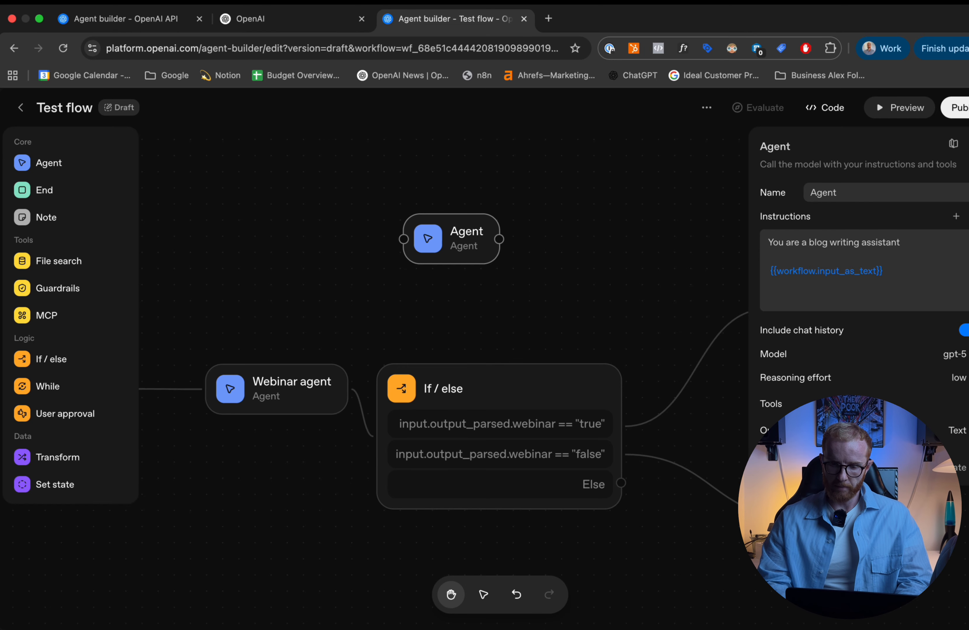
left_click(962, 432)
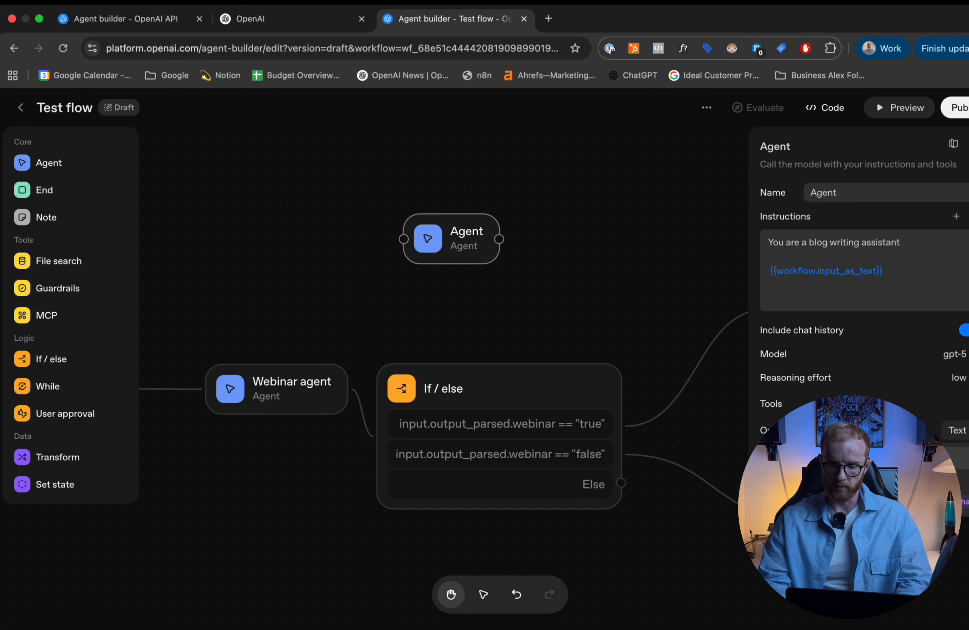
left_click(958, 432)
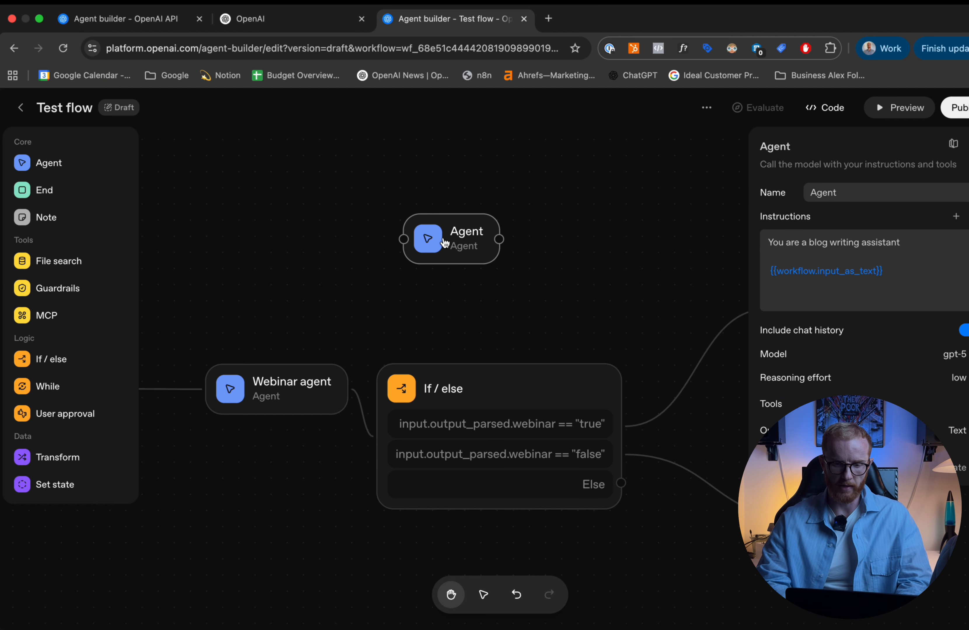
- Delete the blog-writing Agent node from the workflow
left_click(967, 143)
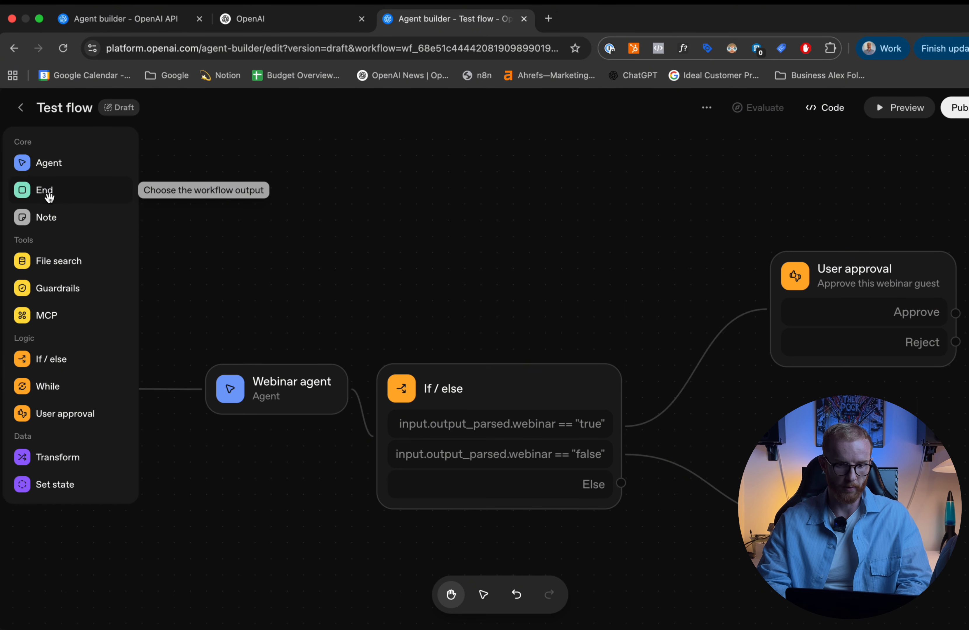
left_click(41, 223)
double_click(571, 336)
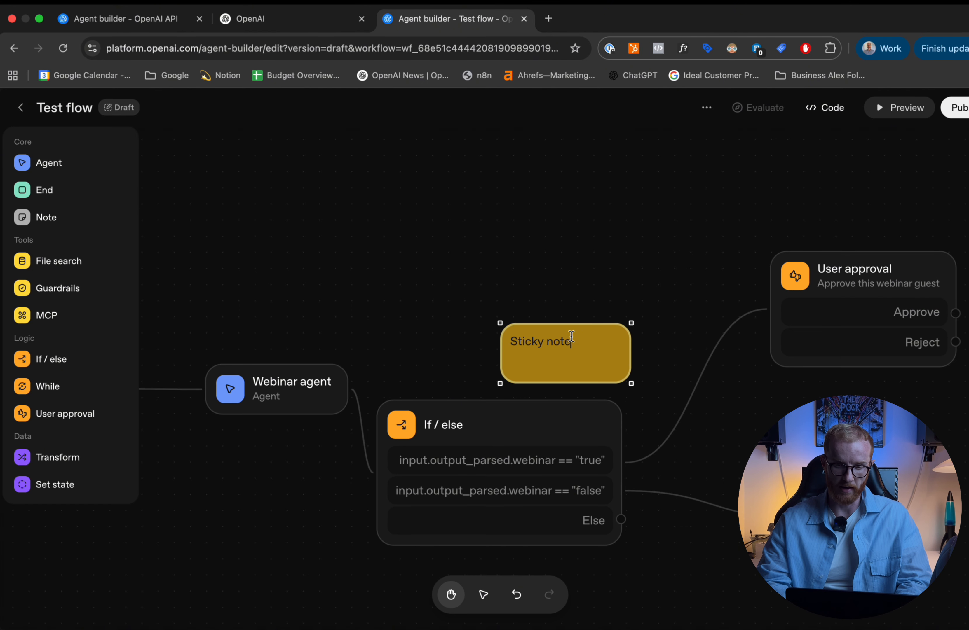
left_click_drag(632, 385, 786, 567)
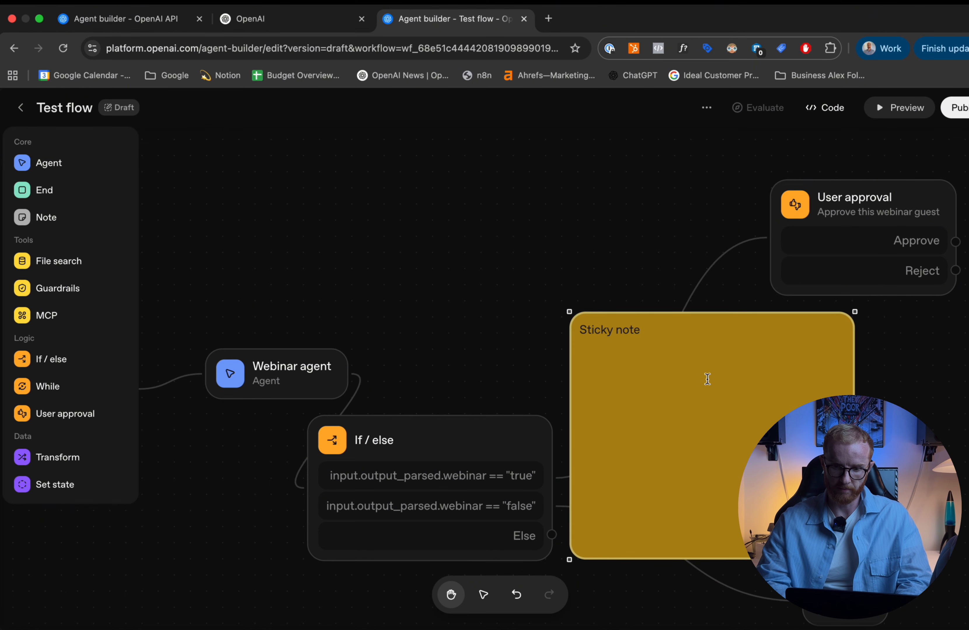
left_click(667, 278)
left_click_drag(684, 315, 417, 372)
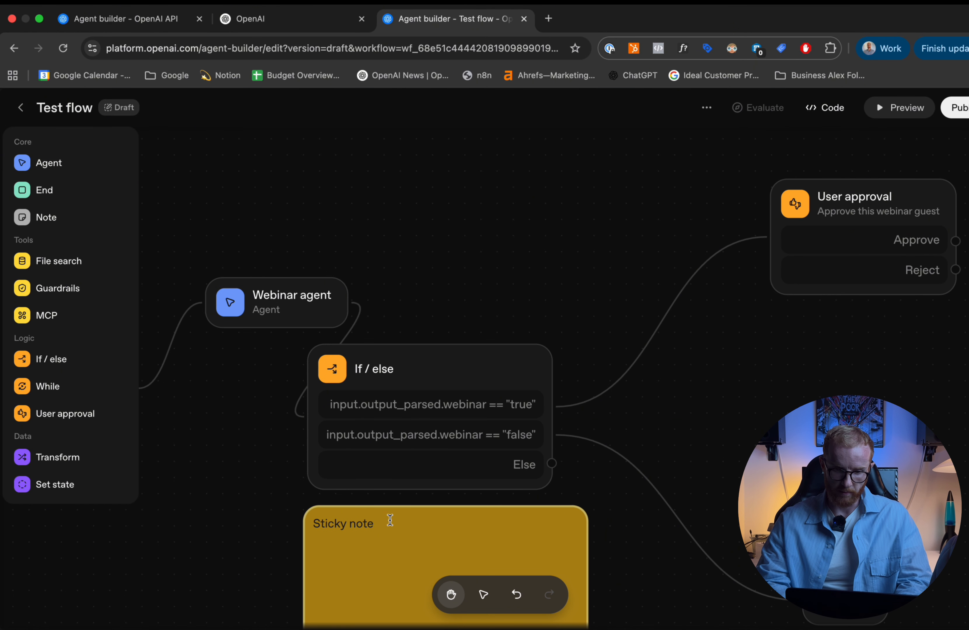
scroll(447, 511, "down", 2)
key("super+z")
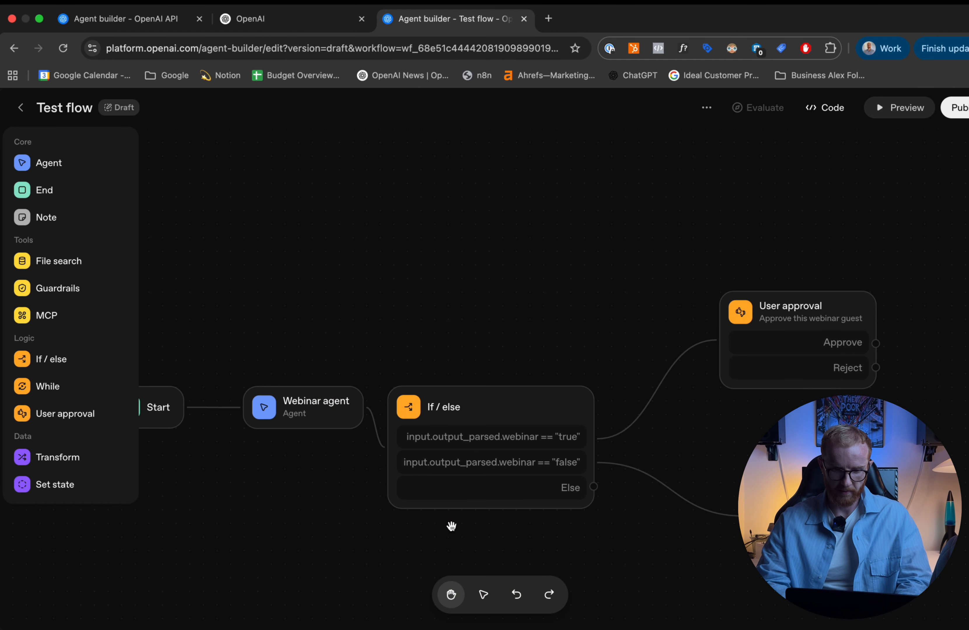
- Add a sticky note reading "Routing node" and place it directly above the If / else node
left_click(41, 219)
triple_click(532, 368)
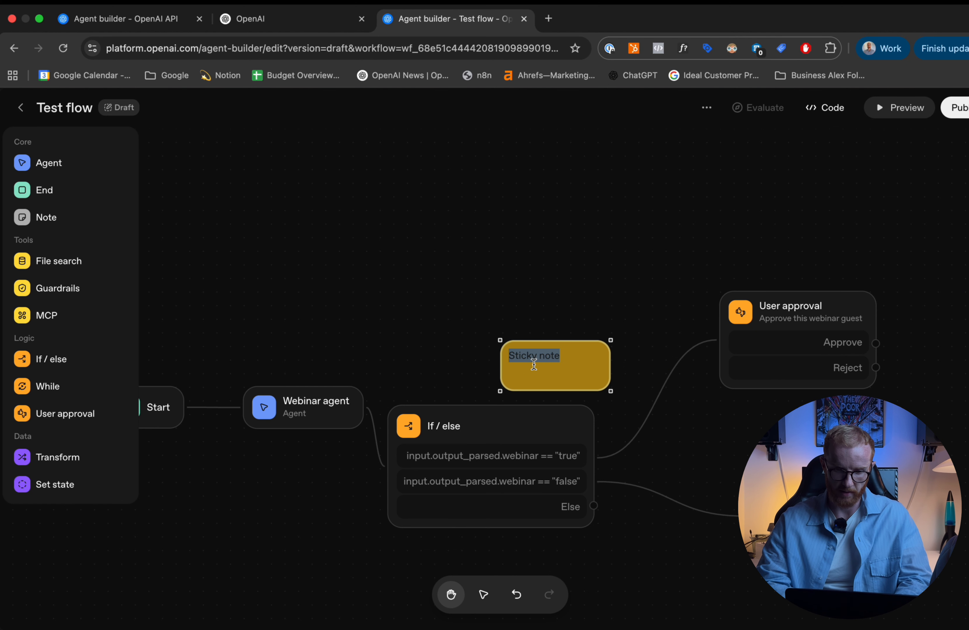
type("Routing r")
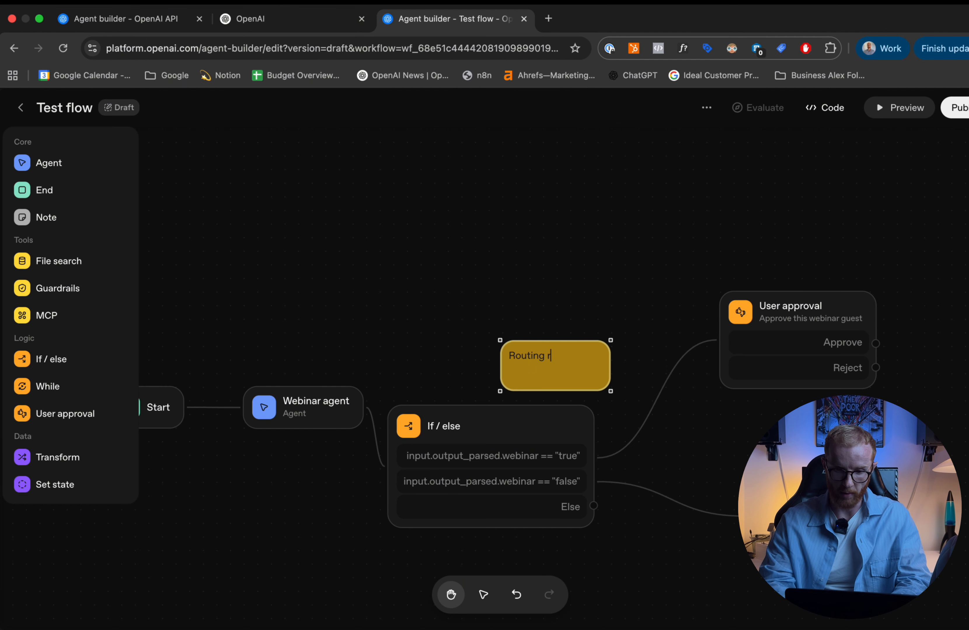
key("BackSpace")
type("node")
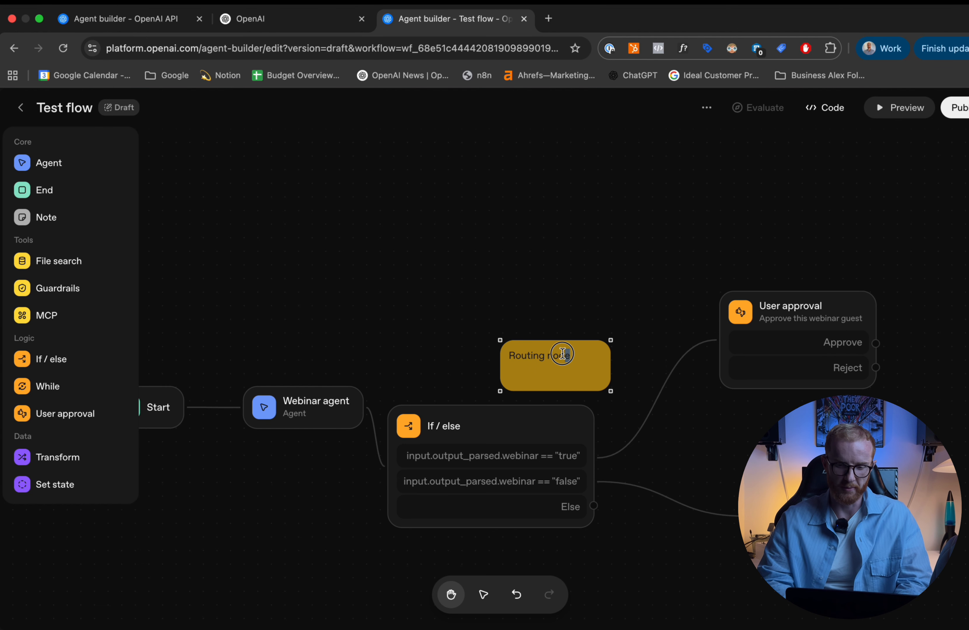
left_click_drag(573, 341, 509, 334)
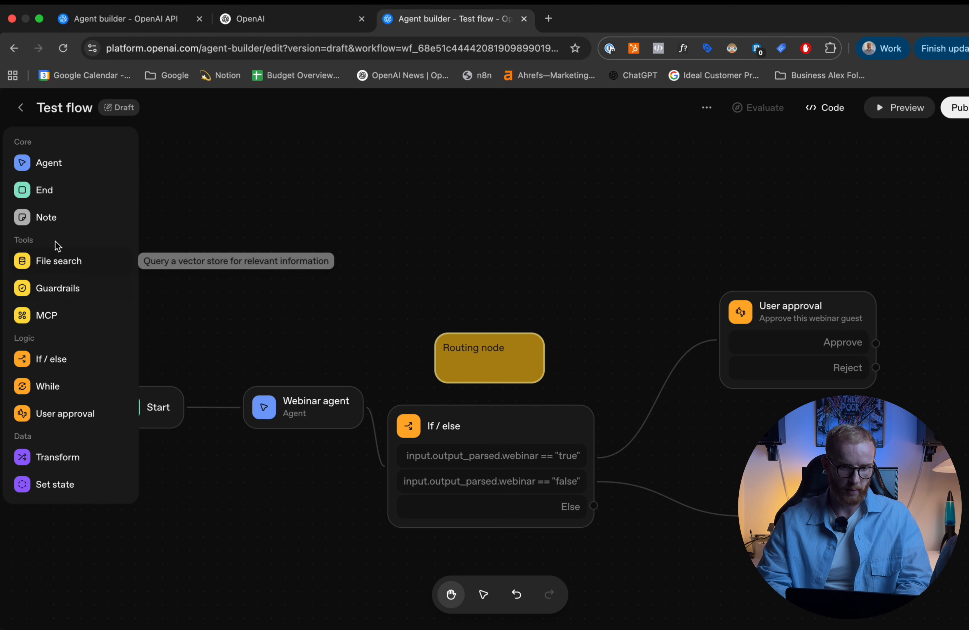
- Add a File search node, examine its vector store and query fields, and place it above the sticky note
left_click(50, 271)
left_click(552, 391)
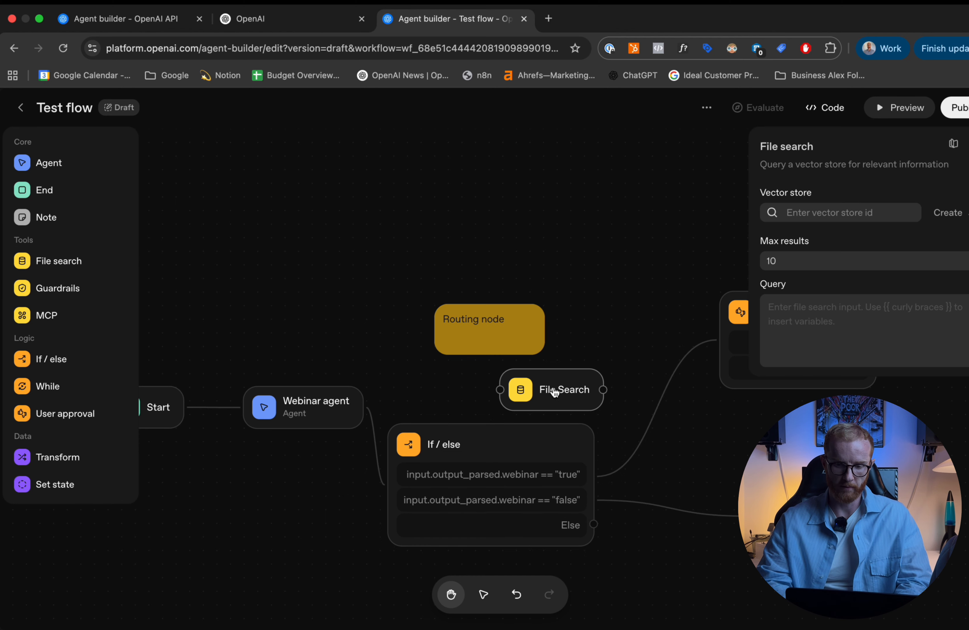
left_click(864, 211)
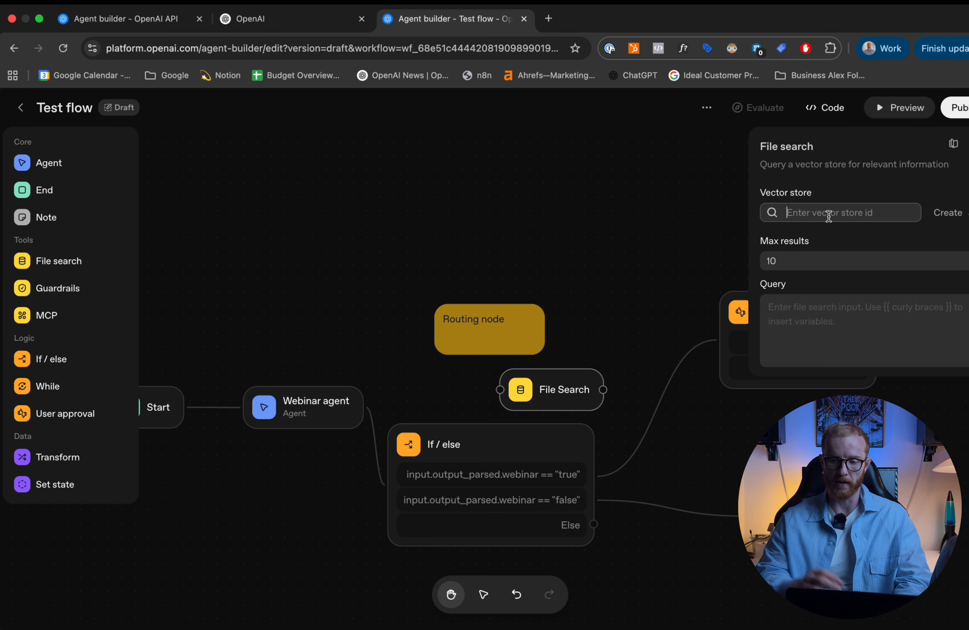
left_click(797, 331)
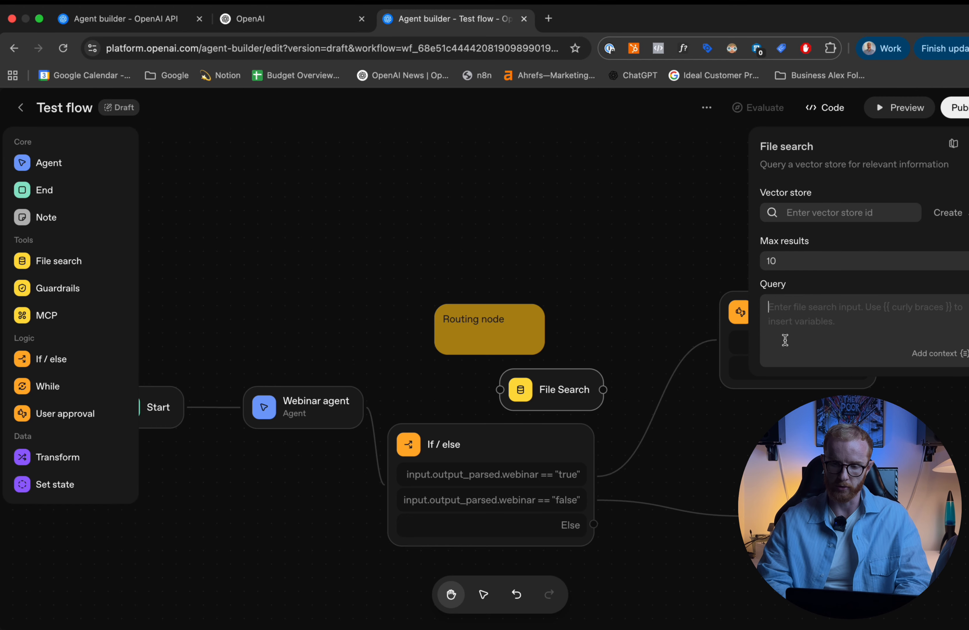
left_click(832, 213)
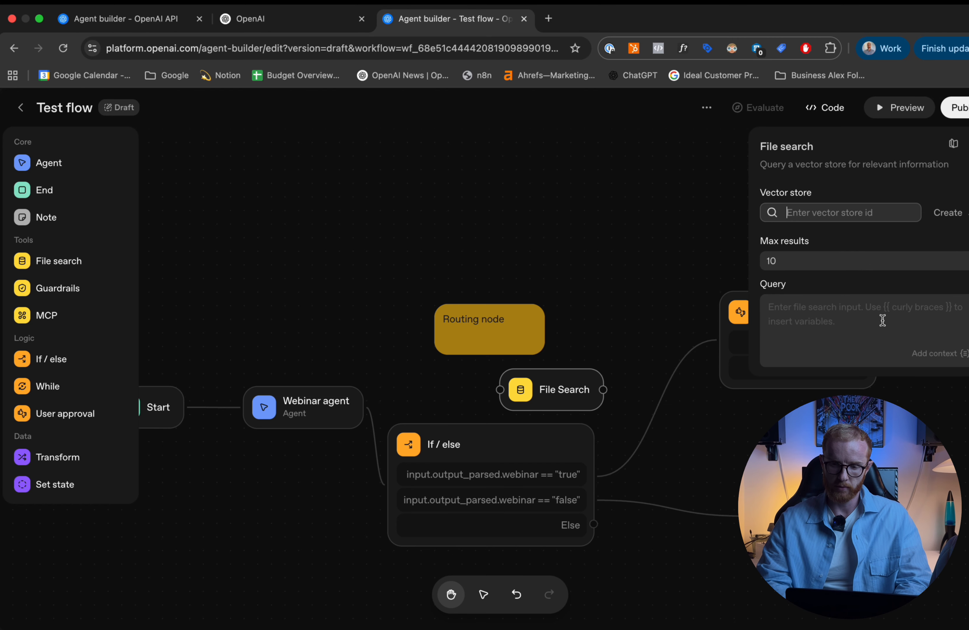
left_click(557, 396)
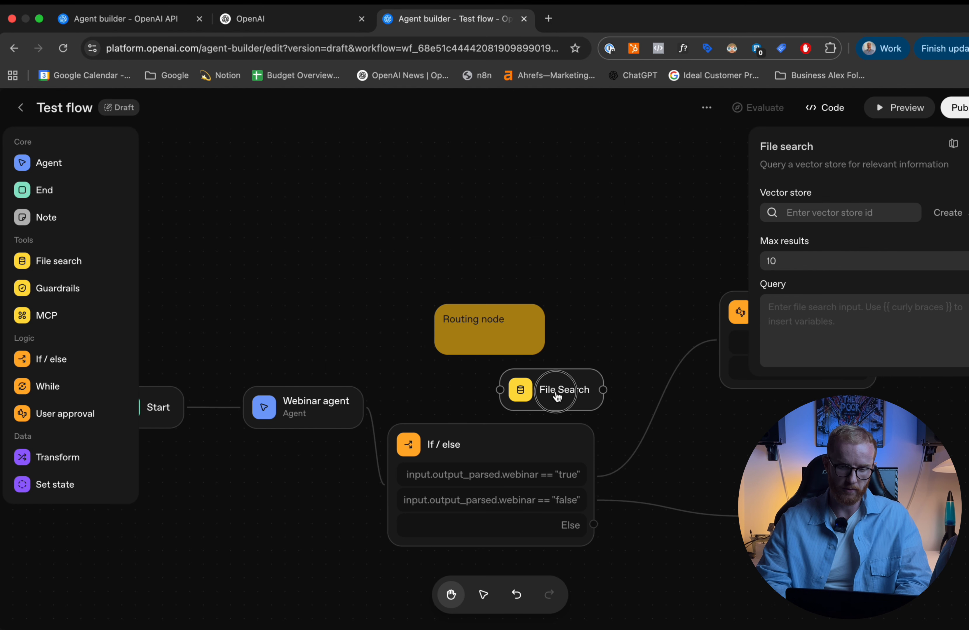
left_click_drag(556, 396, 587, 290)
- Open the file attachment dialog of the Webinar agent's File search tool and close it without attaching anything
left_click(295, 407)
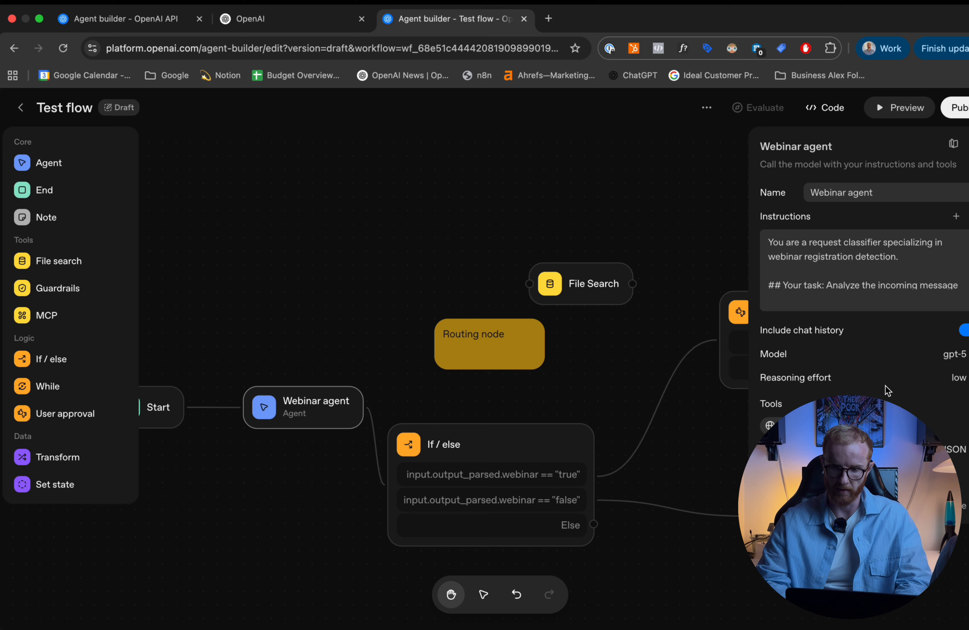
left_click(964, 403)
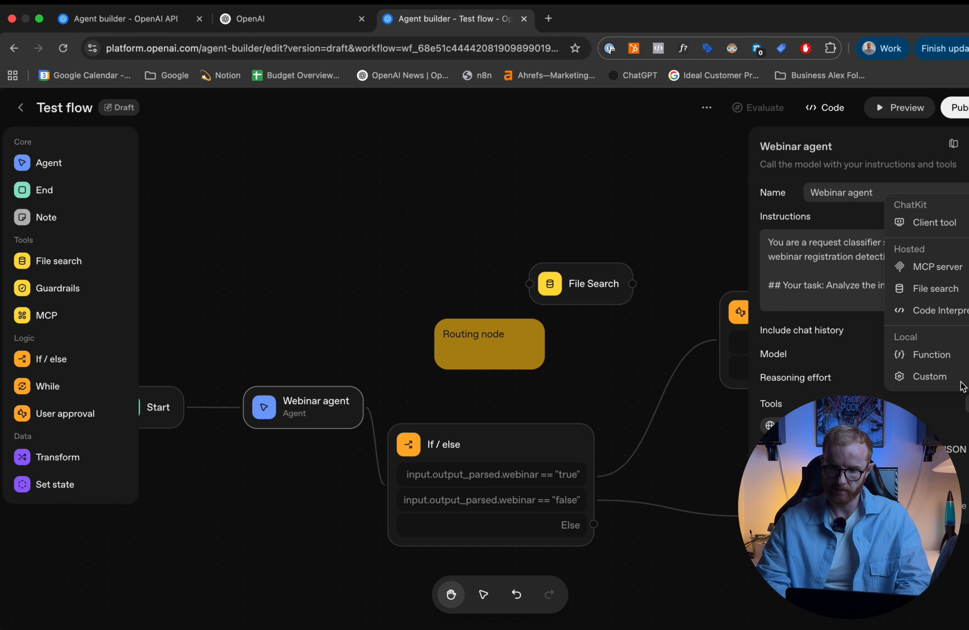
left_click(915, 288)
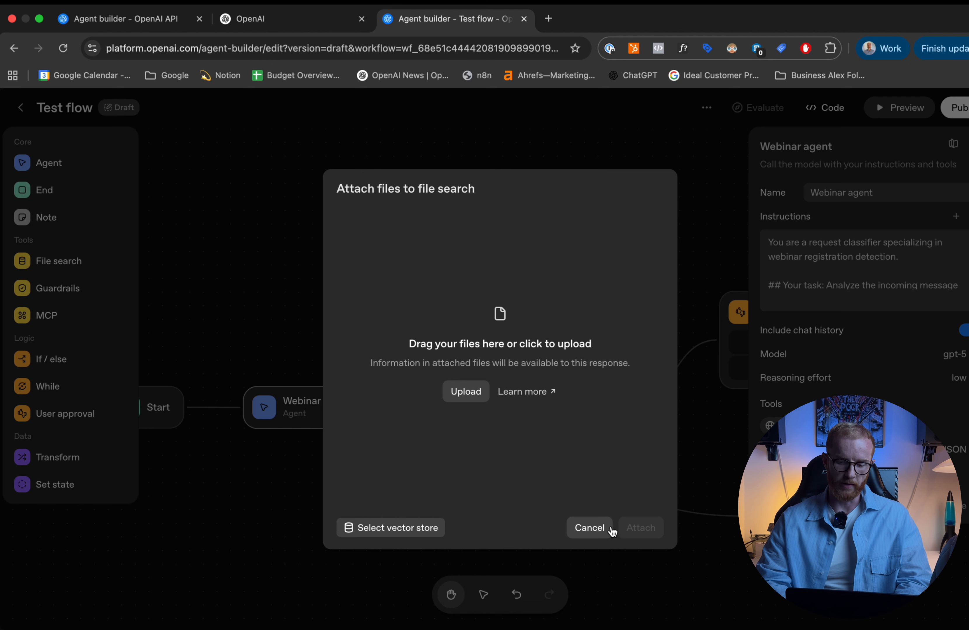
left_click(589, 528)
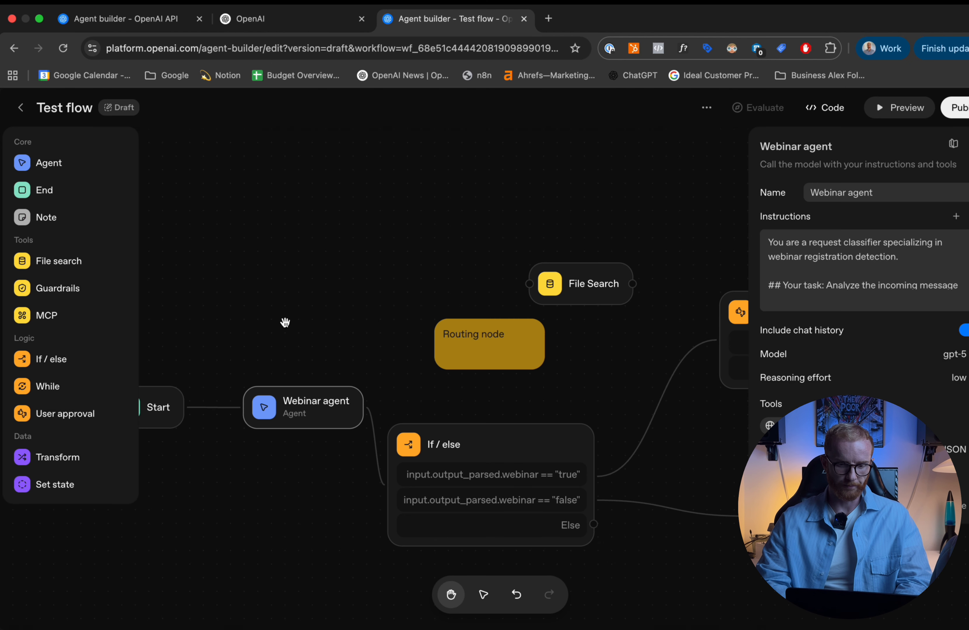
- Delete the File Search node and the "Routing node" sticky note from the canvas
left_click(577, 283)
key("BackSpace")
left_click(468, 356)
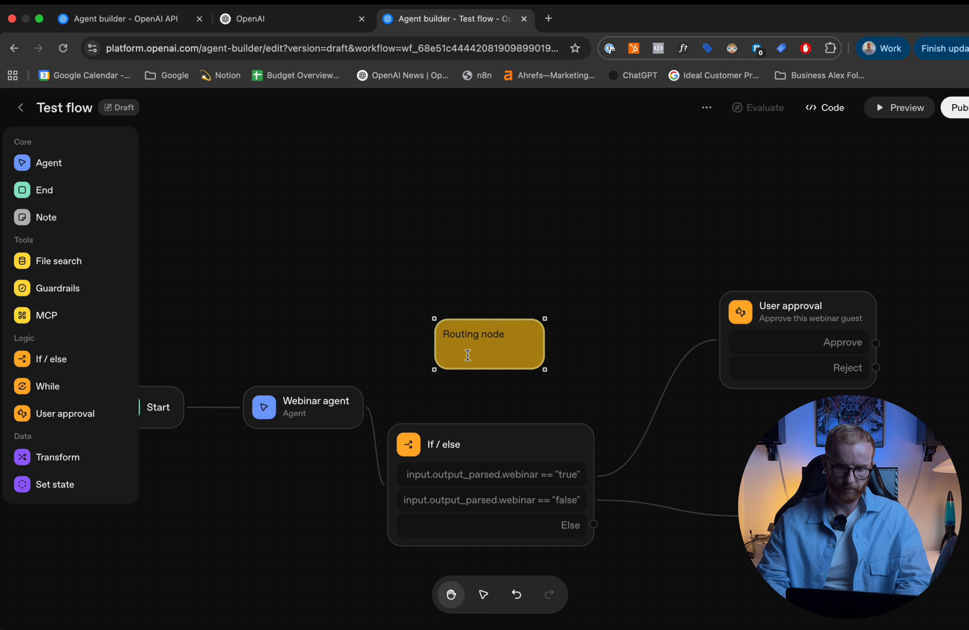
key("BackSpace")
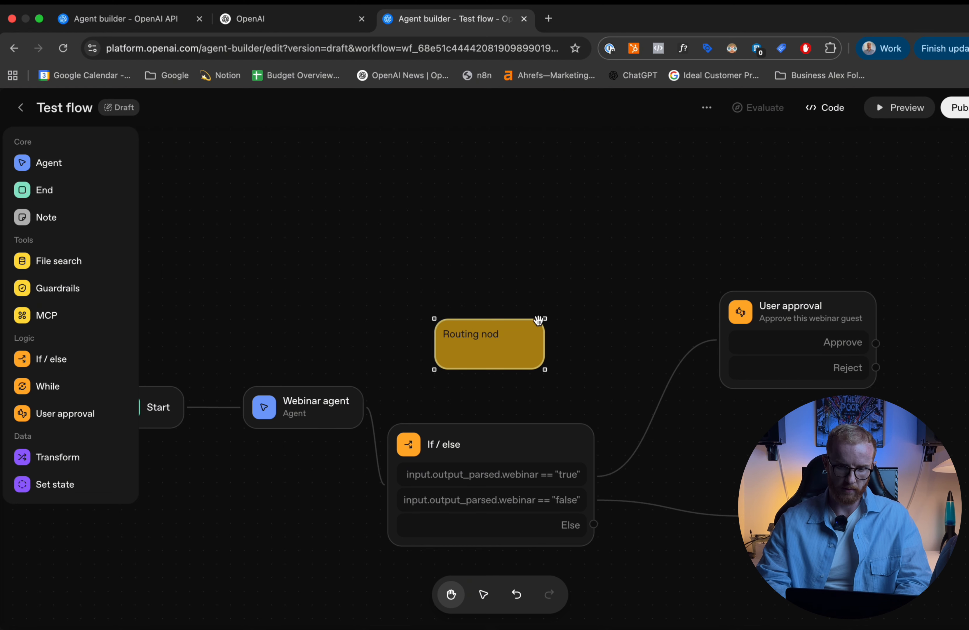
key("BackSpace")
- Try out a Guardrails node above the If / else node, examine its available checks and Continue on error option, and delete it
left_click(66, 288)
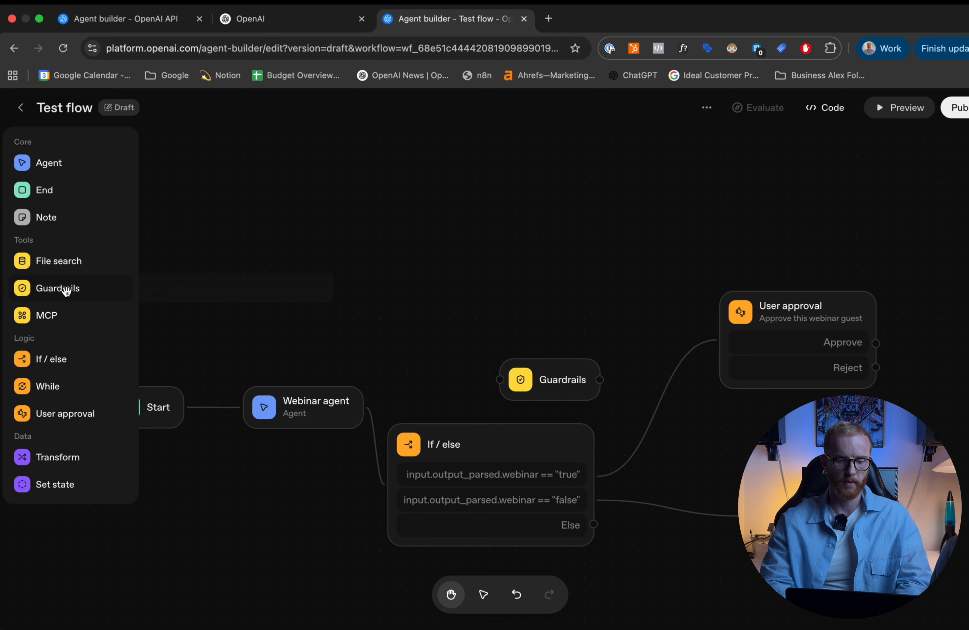
left_click(572, 388)
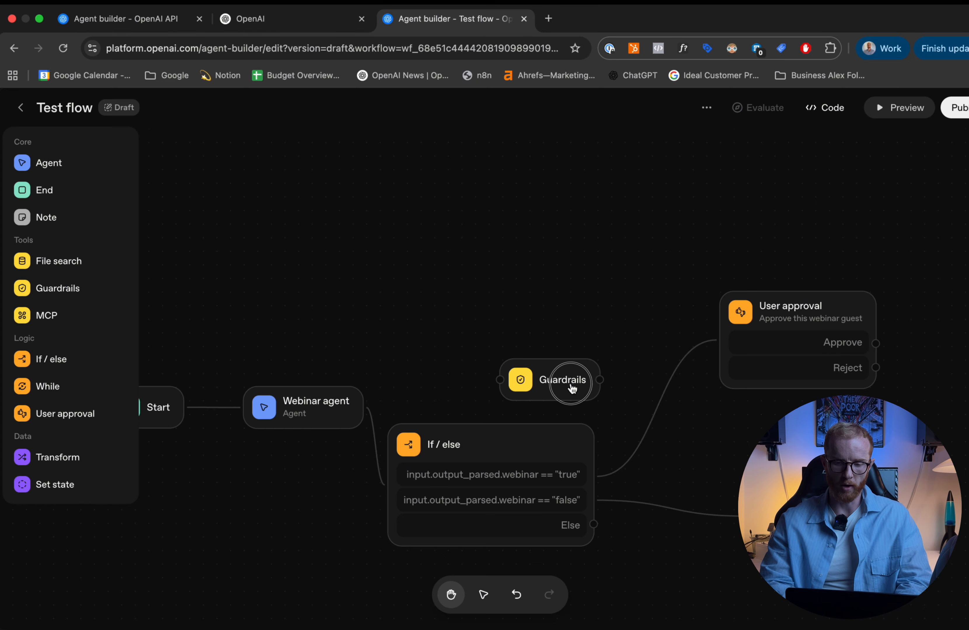
left_click_drag(572, 389, 554, 358)
mouse_move(826, 325)
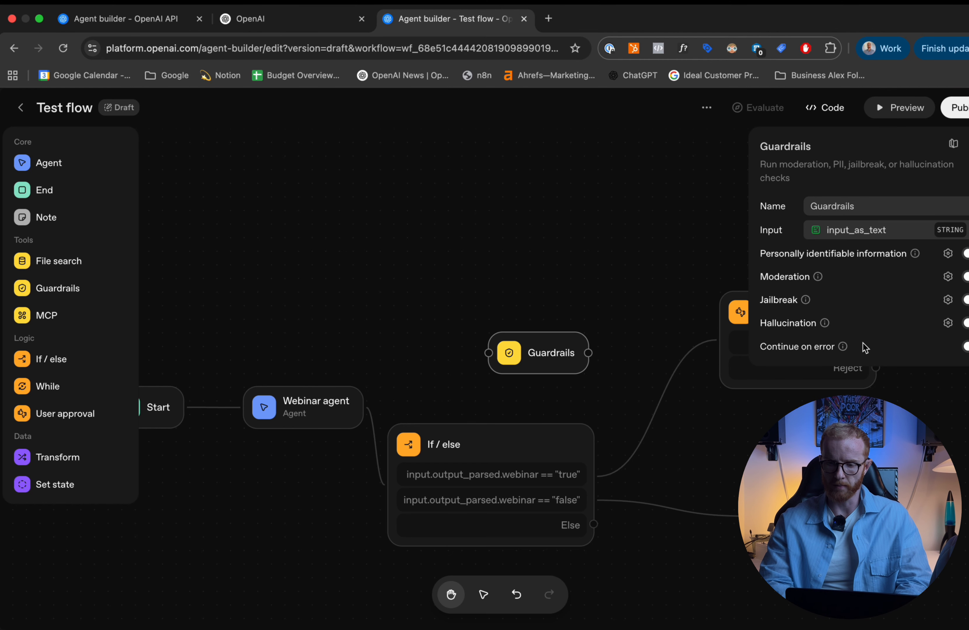
mouse_move(843, 347)
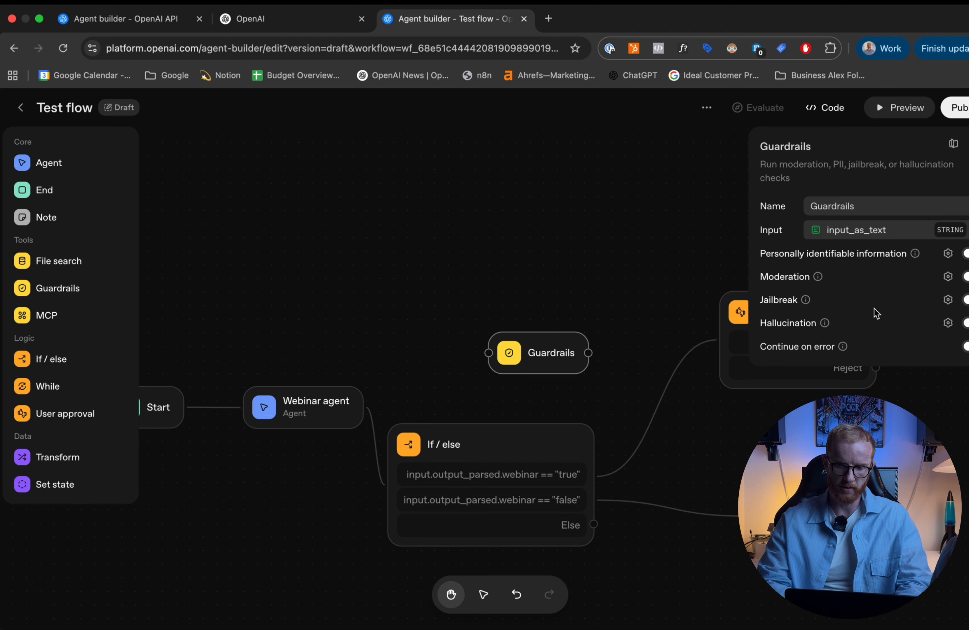
key("BackSpace")
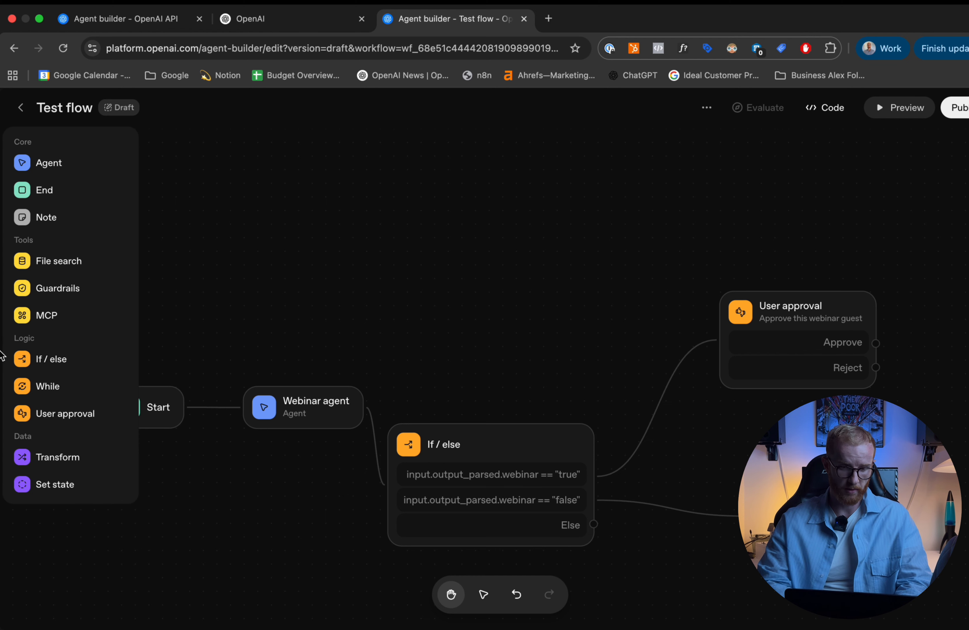
- Add a second If / else node above the existing one and connect both its condition and Else outputs to new placeholder nodes
left_click_drag(40, 359, 500, 326)
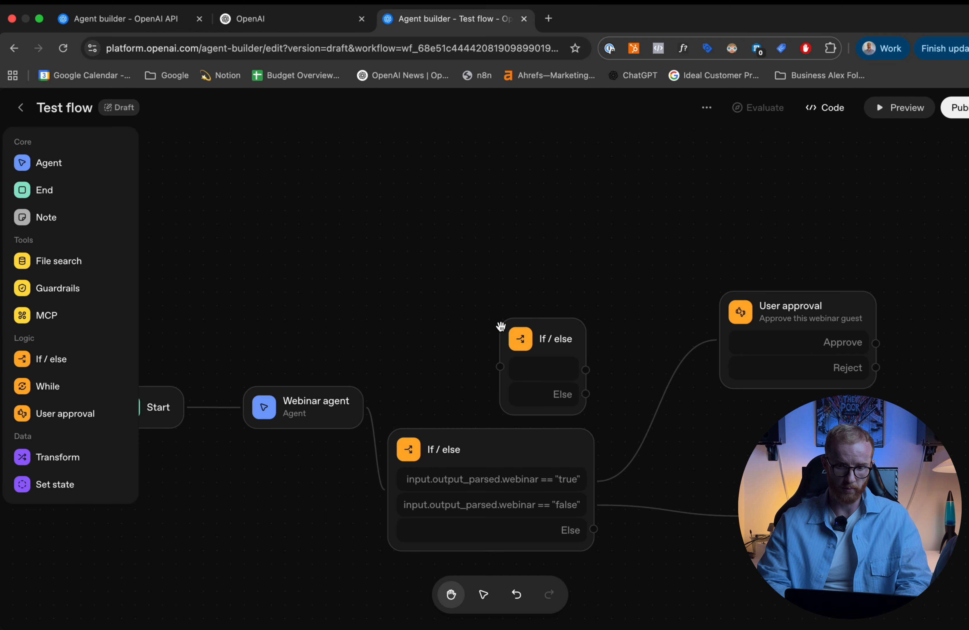
left_click(561, 346)
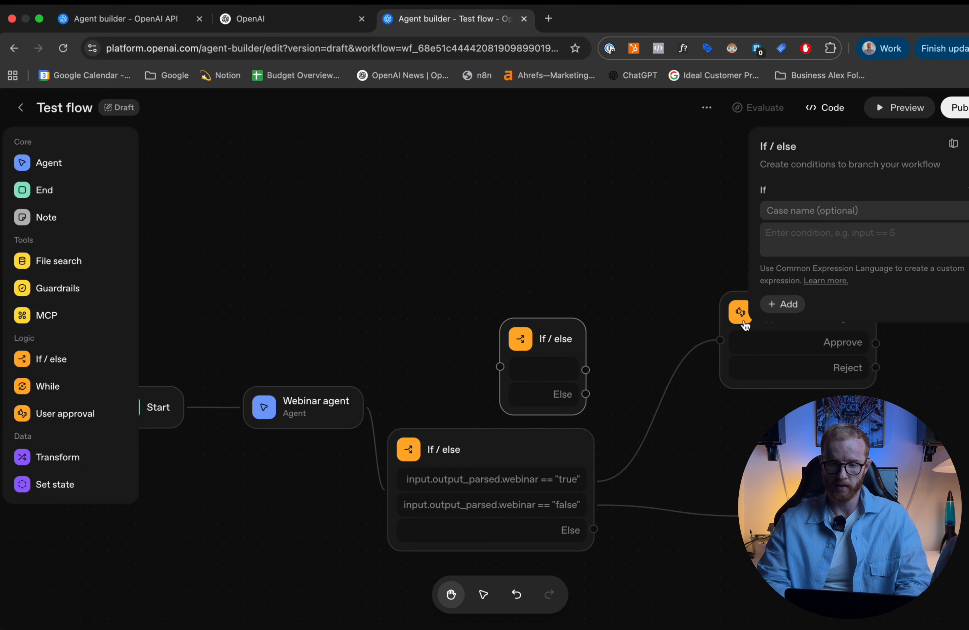
left_click_drag(586, 369, 639, 335)
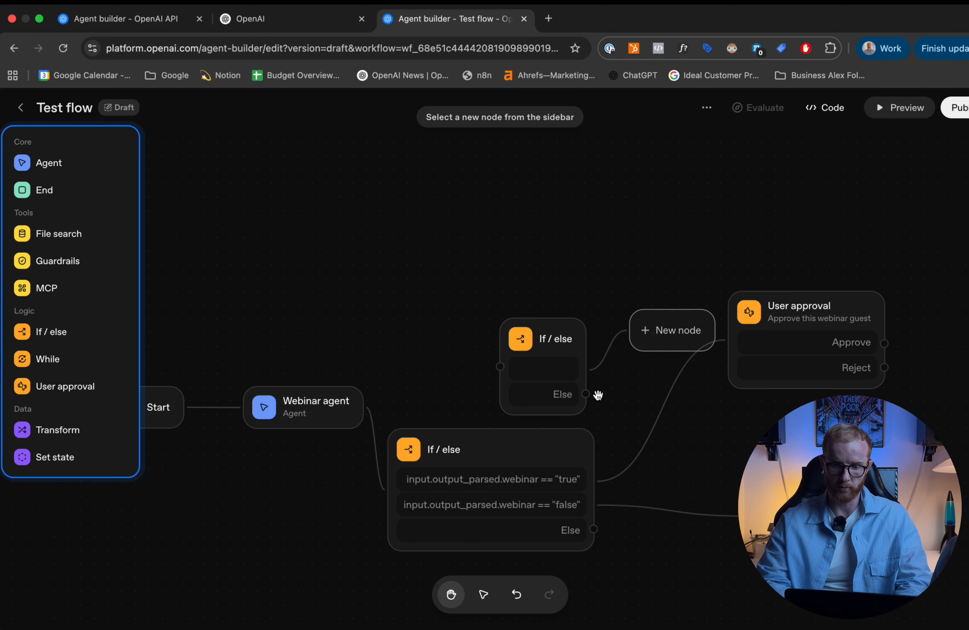
left_click_drag(585, 394, 651, 397)
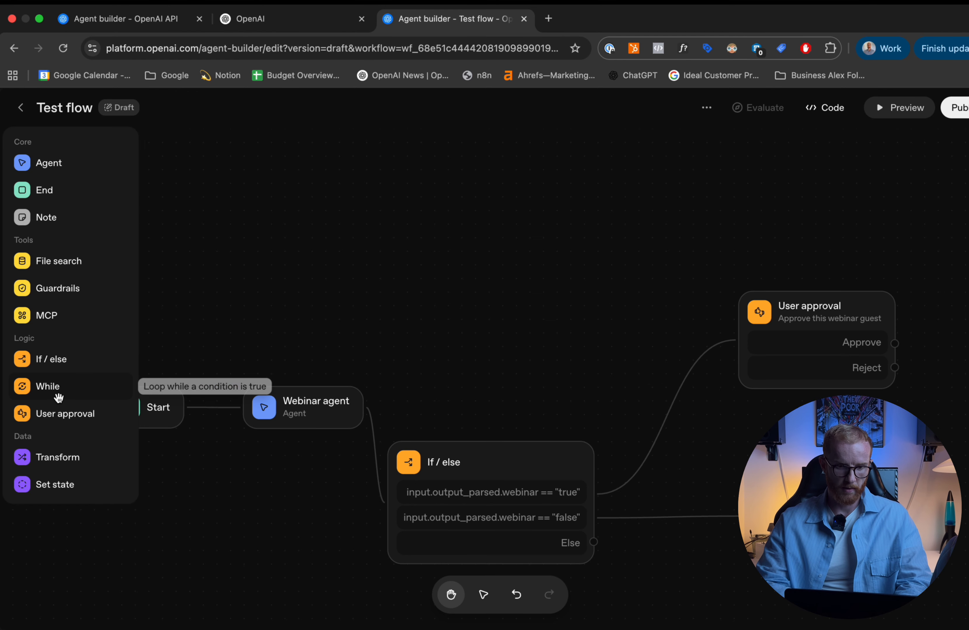
- Try out a new User approval node above the If / else node, check its name and message settings, and delete it
left_click_drag(58, 393, 471, 253)
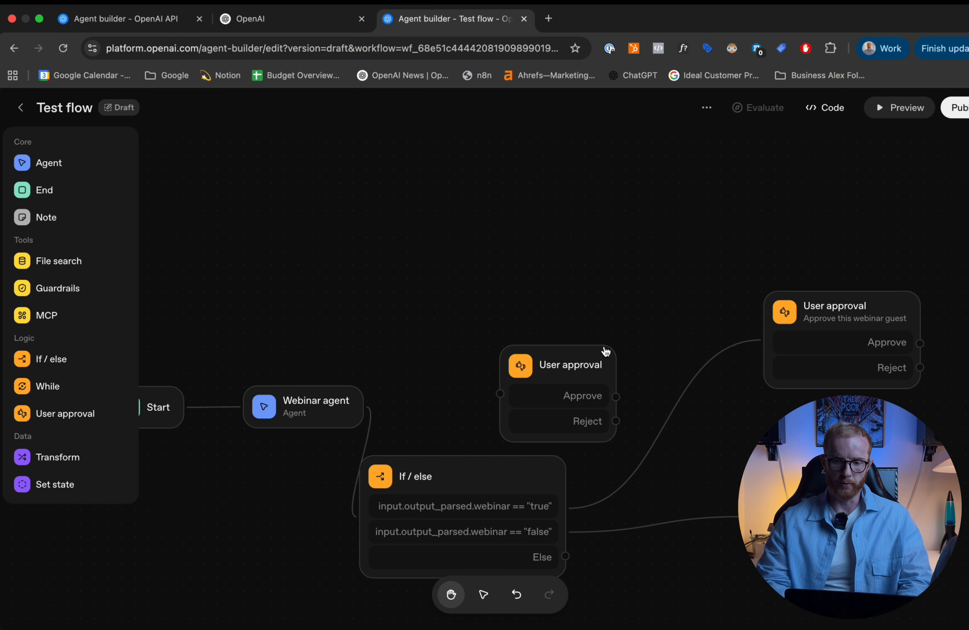
left_click_drag(572, 364, 587, 255)
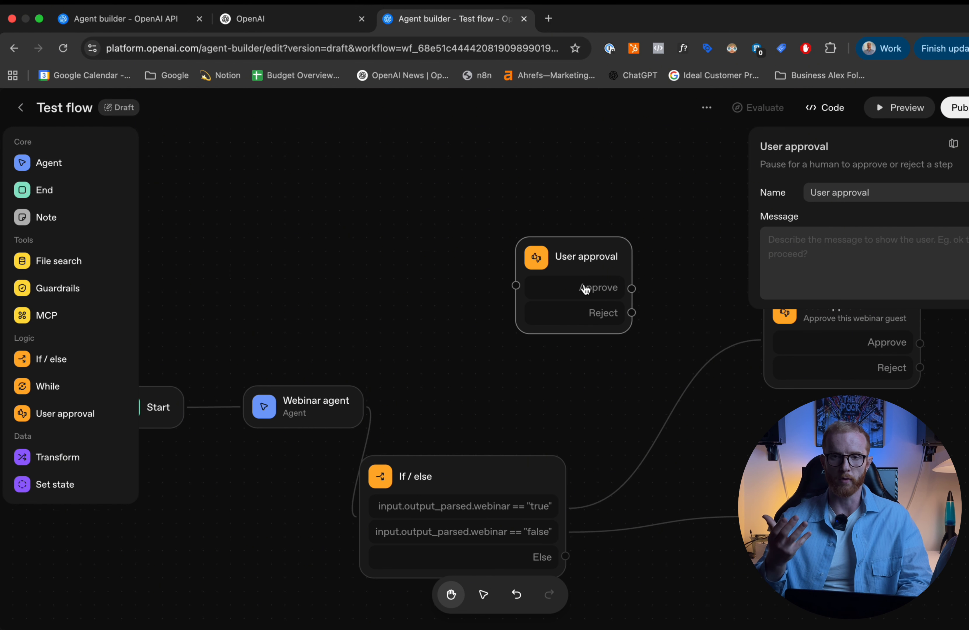
key("BackSpace")
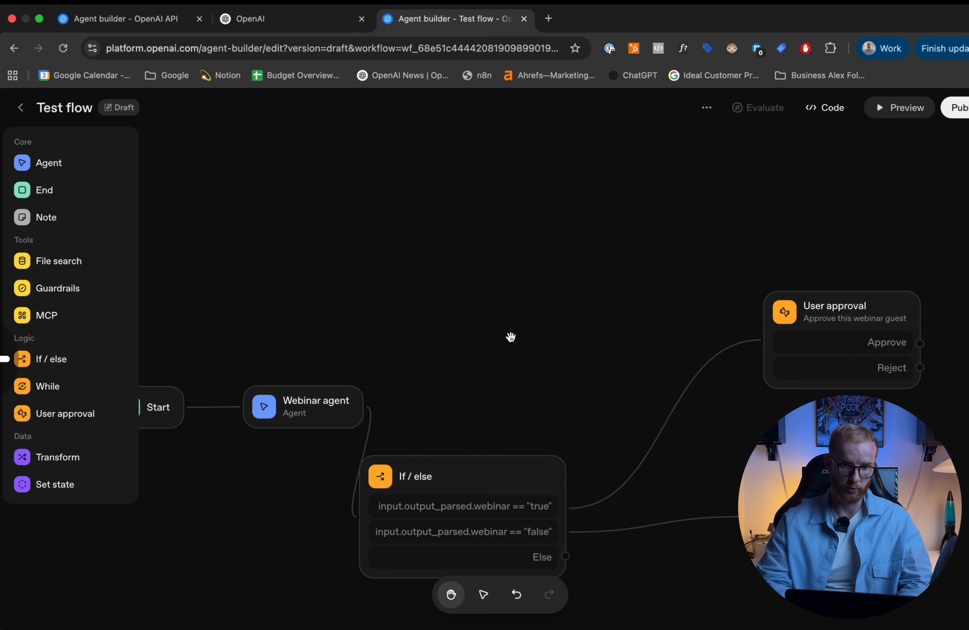
- Check the Webinar agent's settings and open the workflow preview
left_click_drag(465, 335, 523, 239)
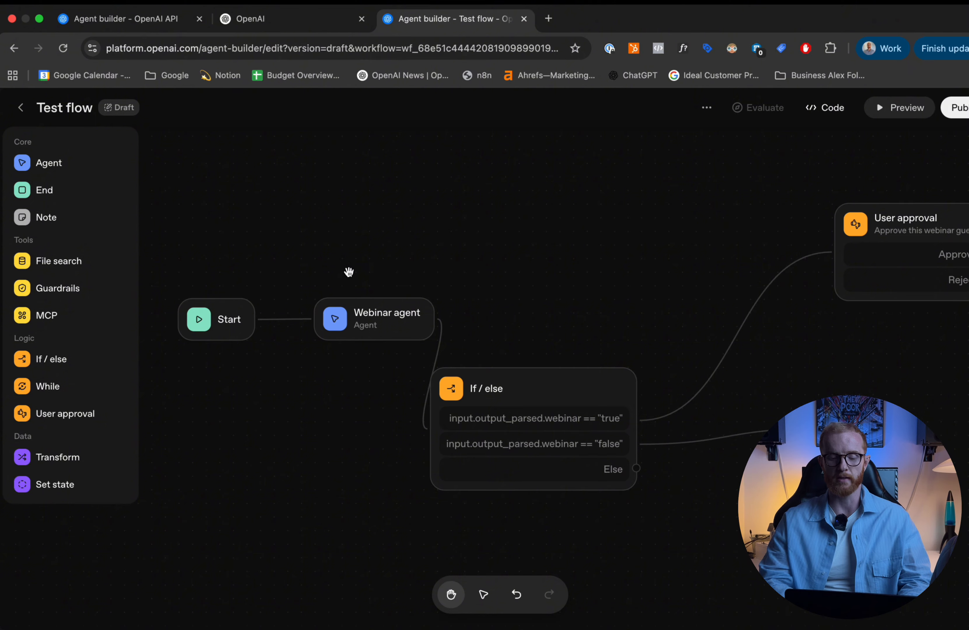
left_click(363, 315)
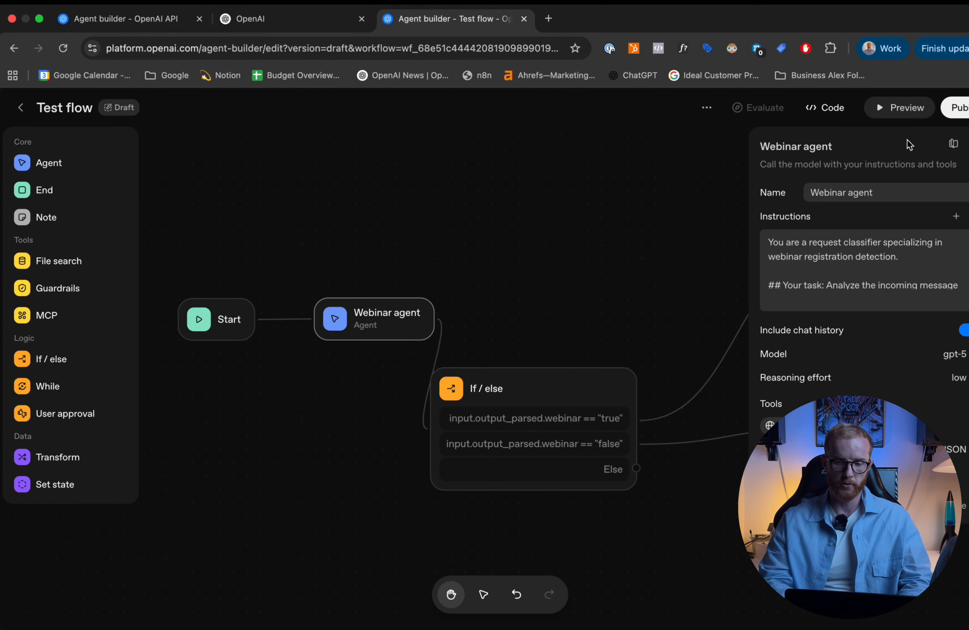
left_click(904, 110)
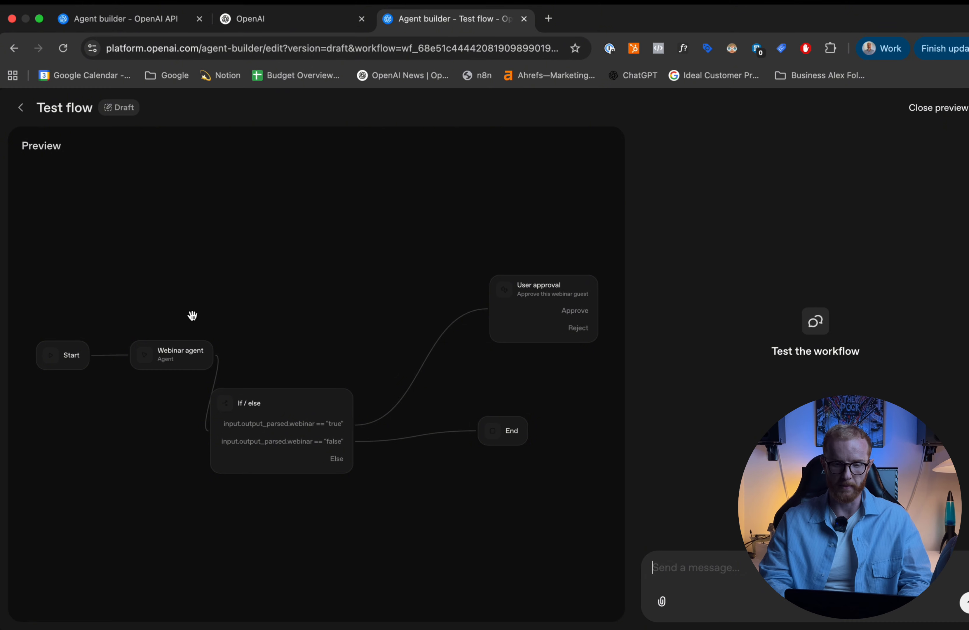
- Close the preview and review the Webinar agent's instructions and settings
left_click(934, 107)
left_click(253, 346)
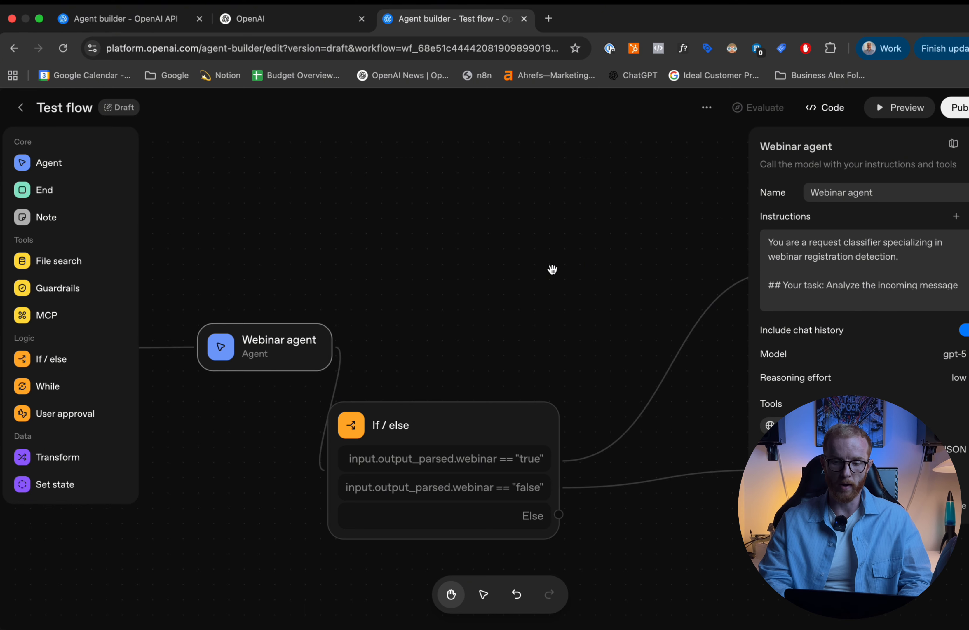
scroll(552, 269, "down", 3)
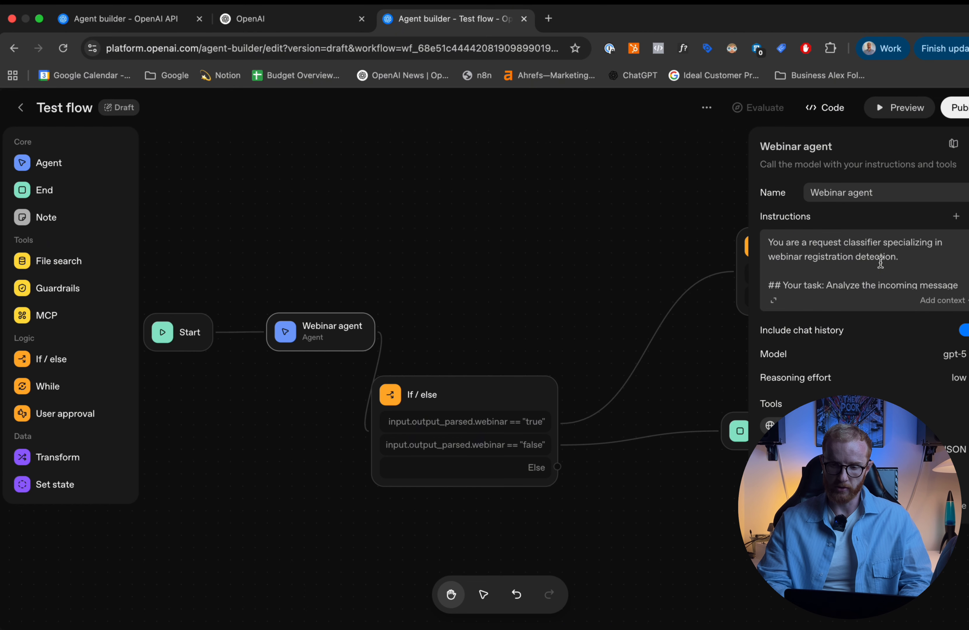
scroll(880, 262, "down", 1)
left_click(333, 241)
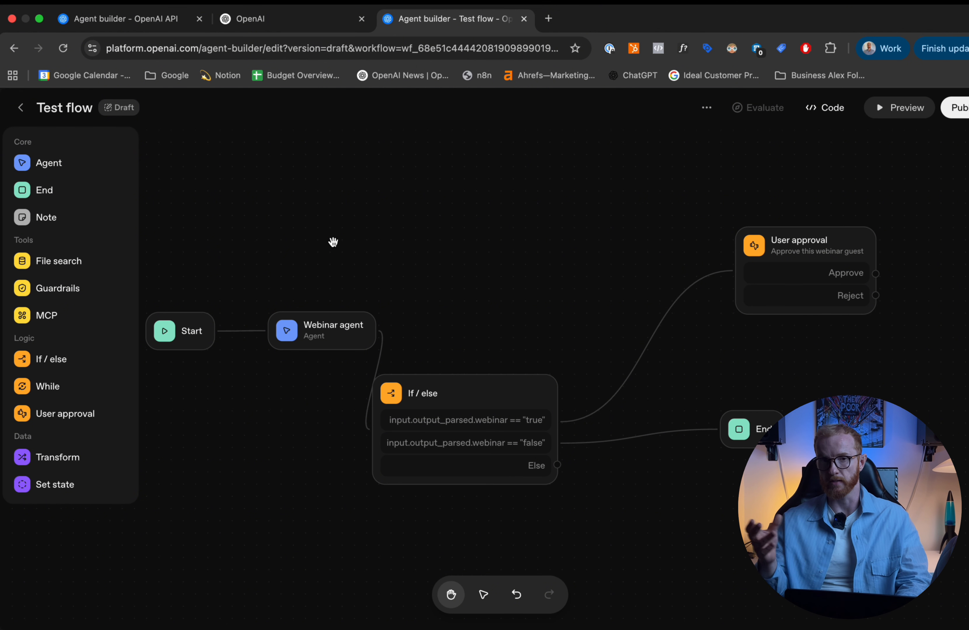
- Examine the webinar property and its allowed values in the Webinar agent's structured output schema, and close the schema by updating it
left_click(332, 346)
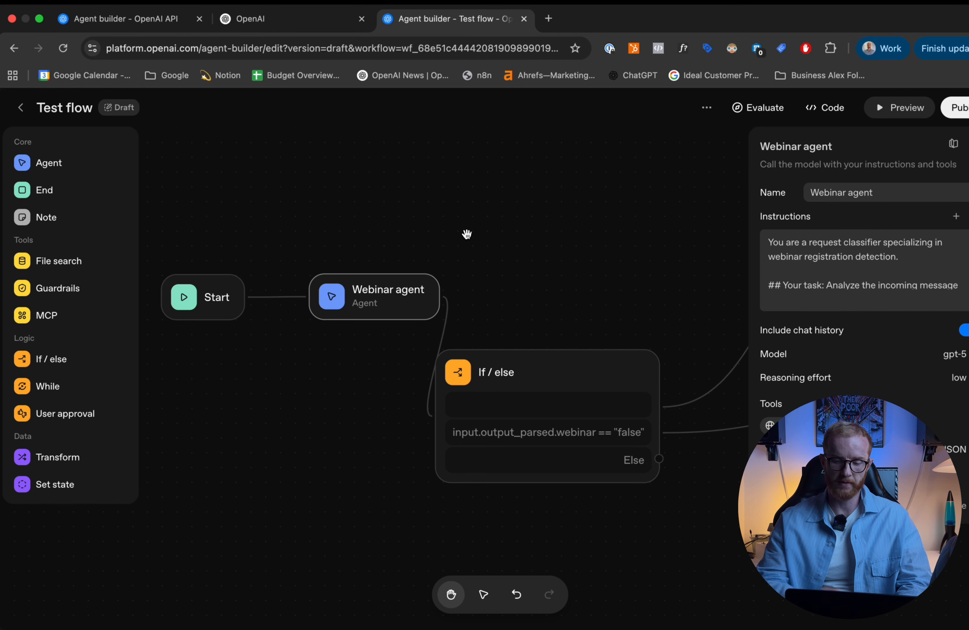
left_click(793, 471)
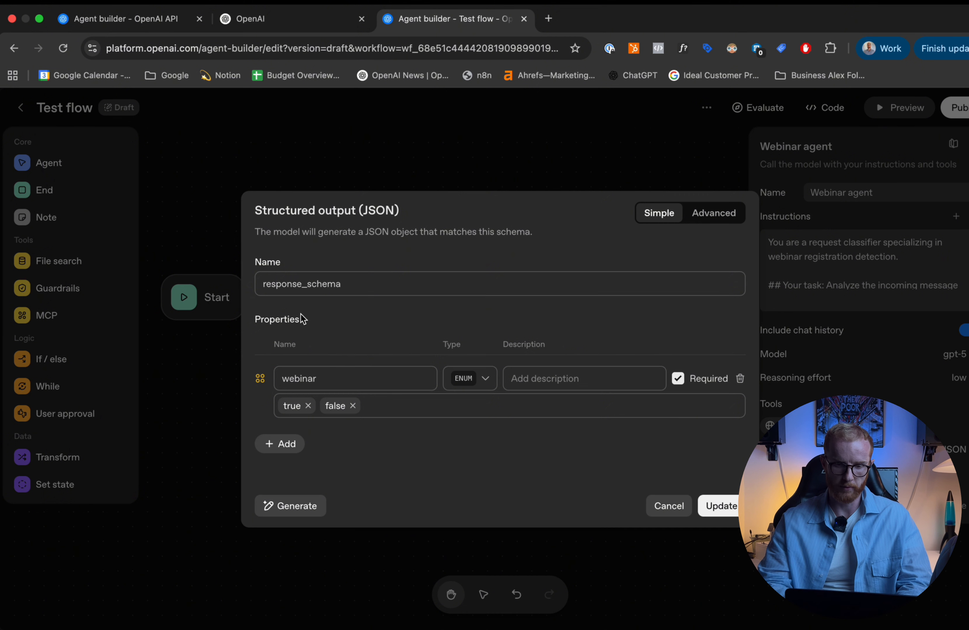
left_click(335, 378)
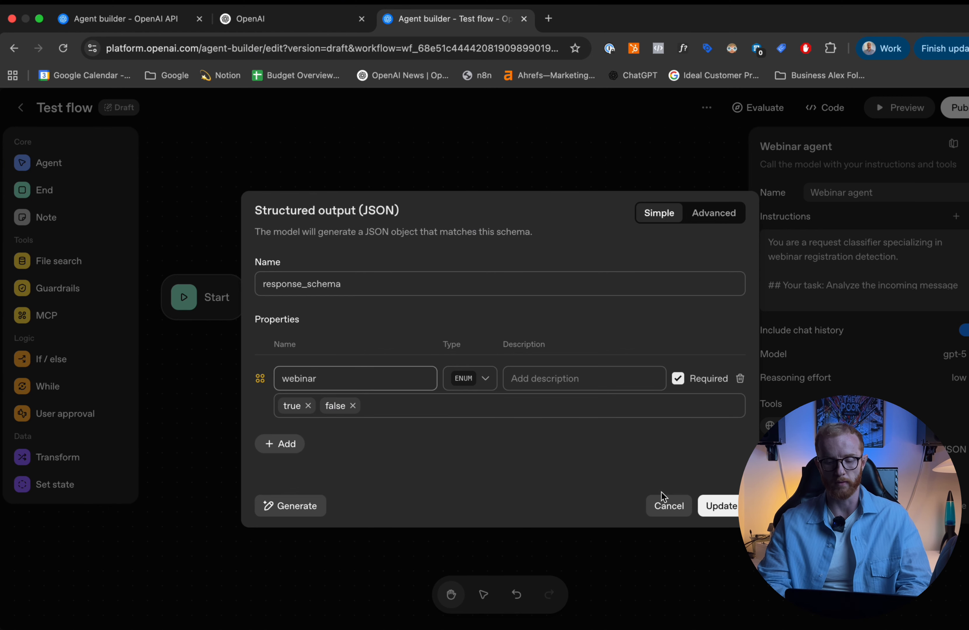
left_click(720, 511)
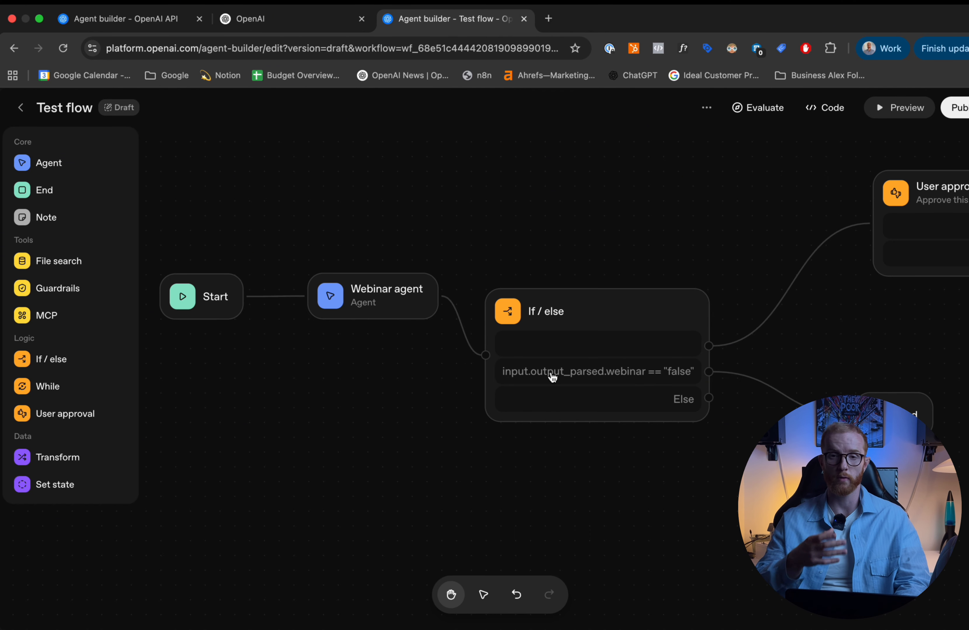
- Set the If condition of the If / else node to input.output_parsed.webinar == "true"
left_click(548, 303)
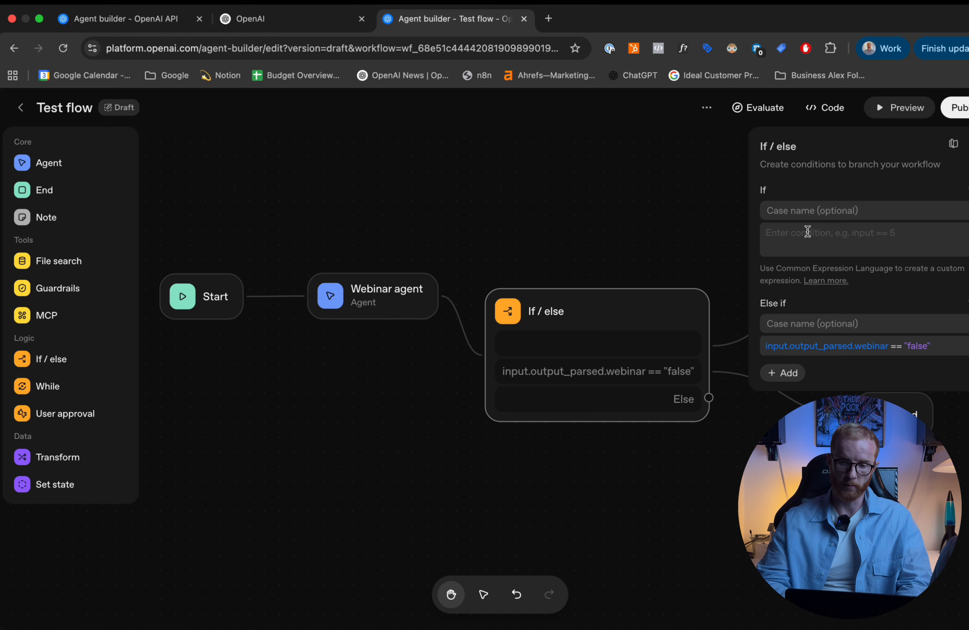
left_click(798, 216)
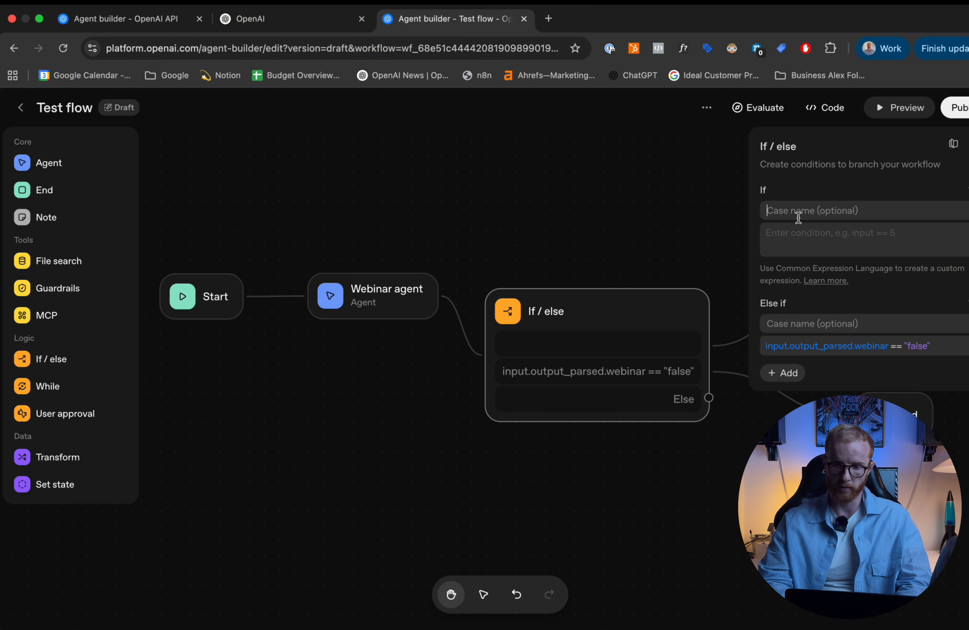
left_click(720, 210)
left_click(604, 332)
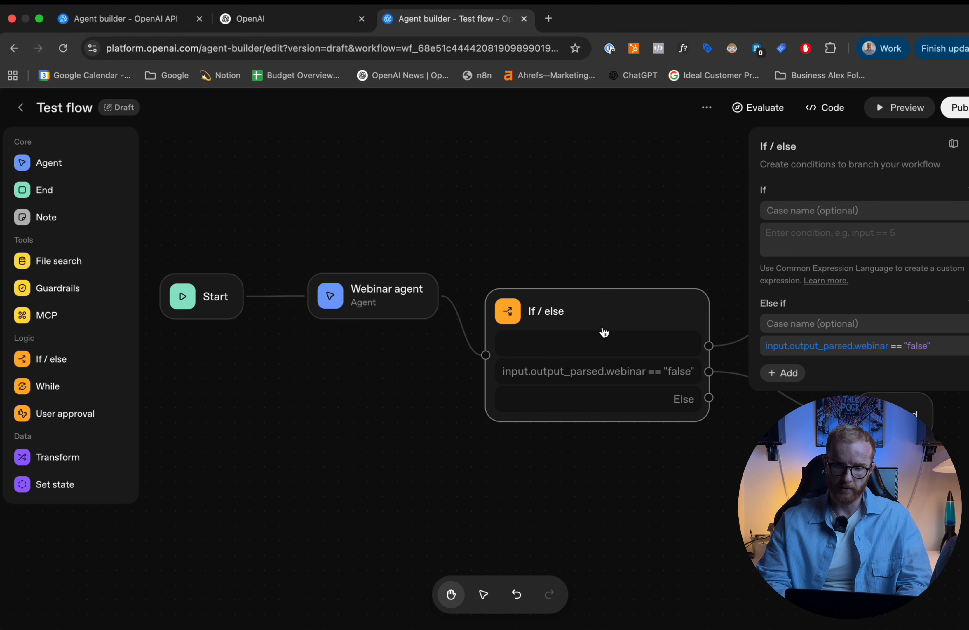
left_click(796, 236)
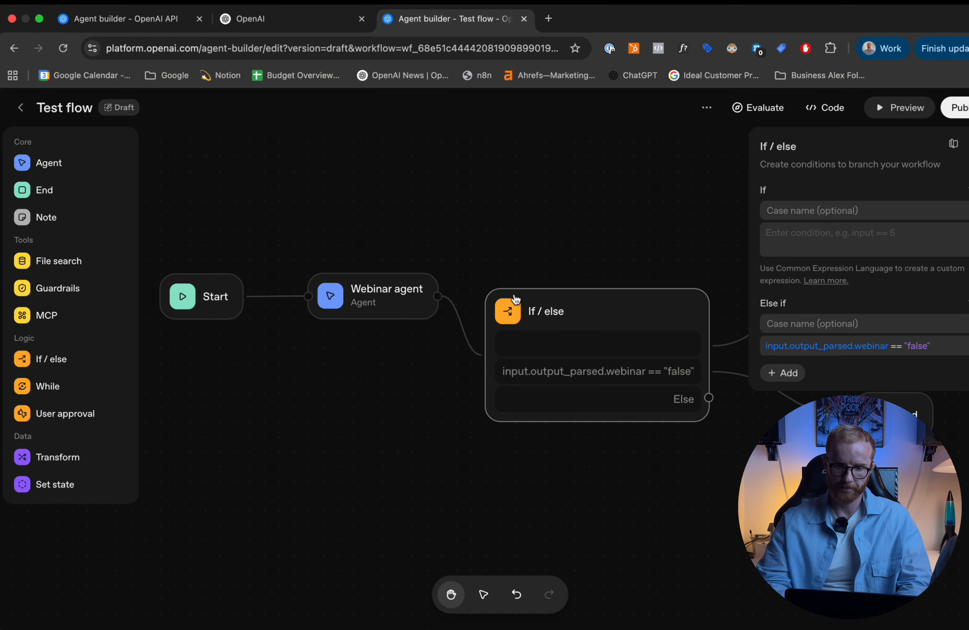
left_click(876, 323)
left_click(835, 243)
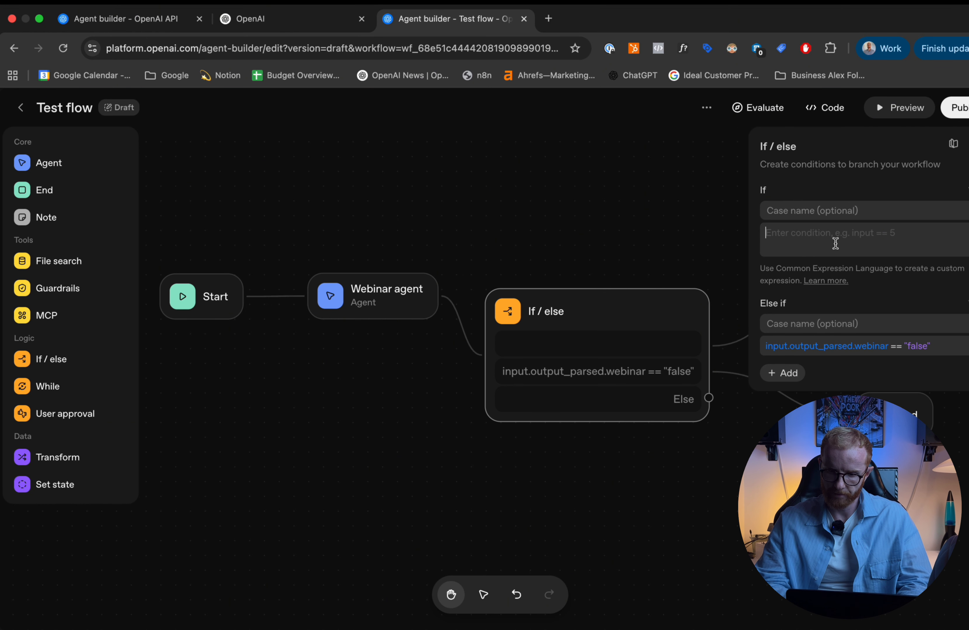
type("i")
key("BackSpace")
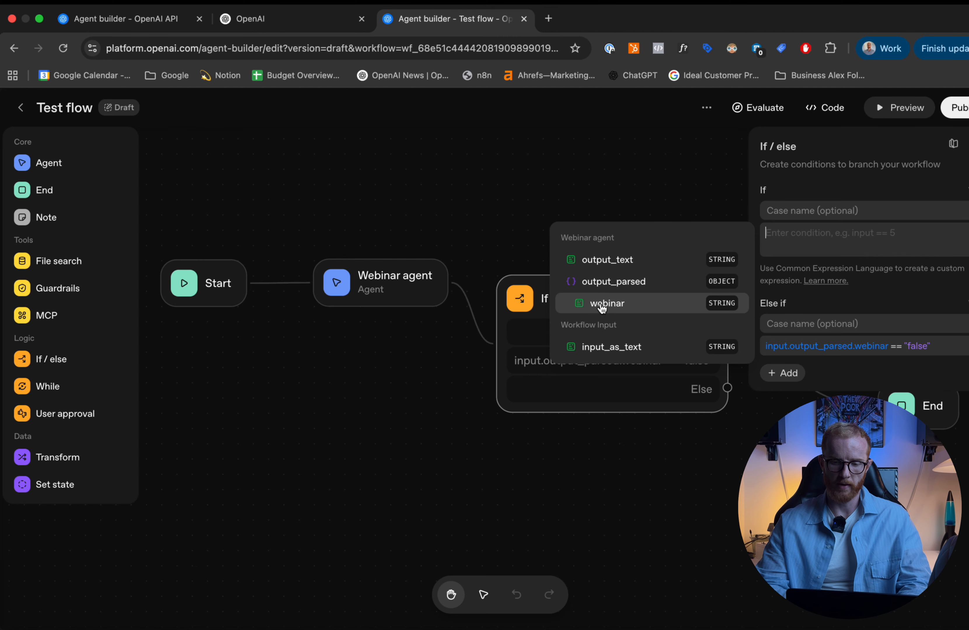
left_click(598, 304)
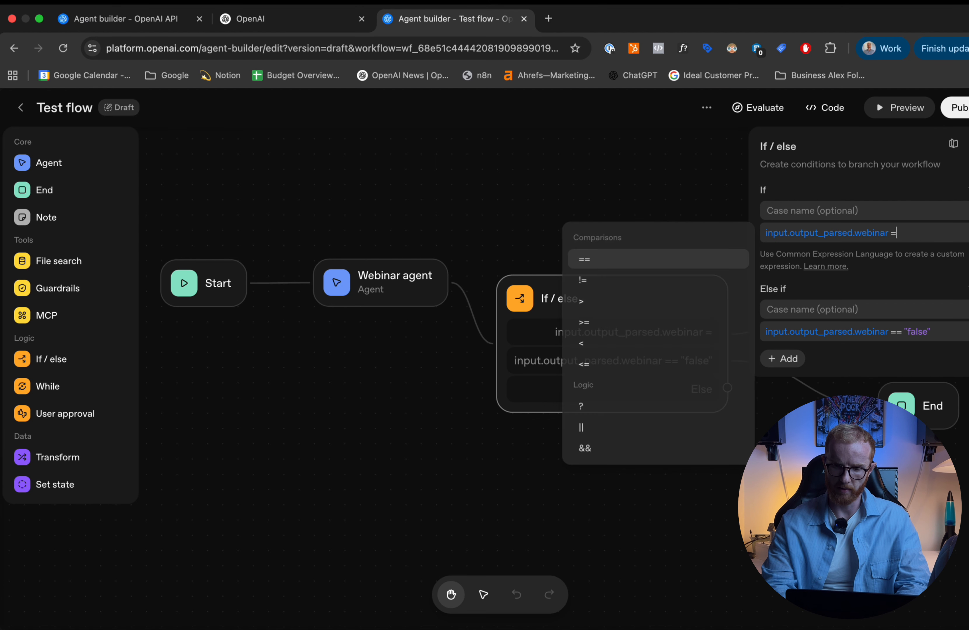
type("==")
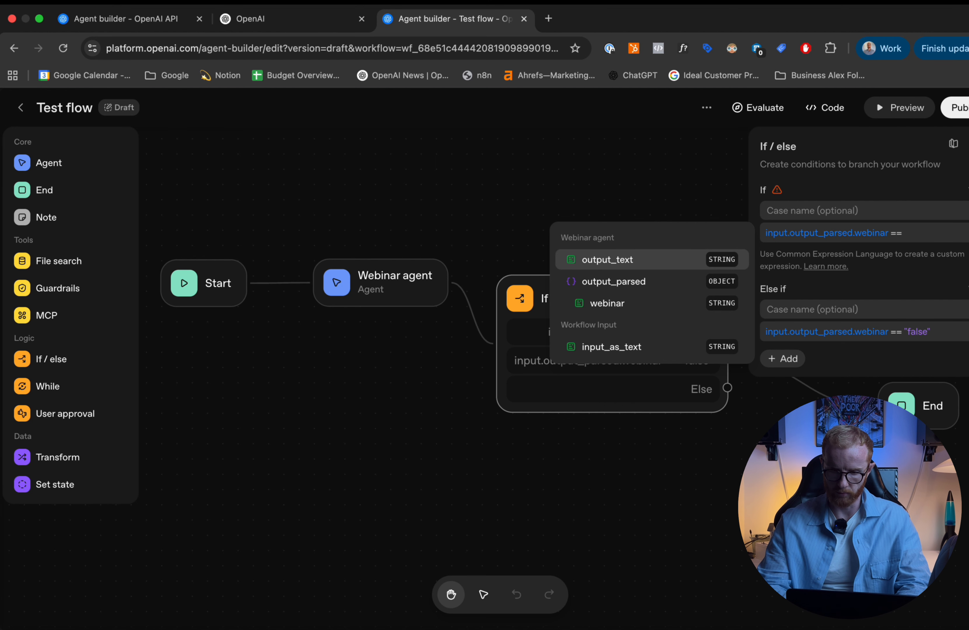
type(" \"")
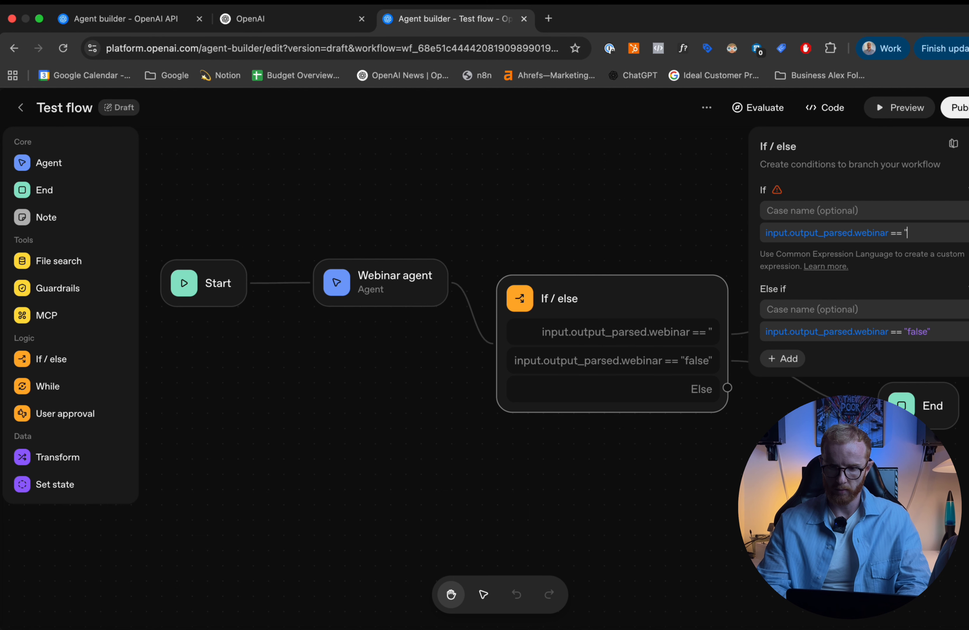
type("true\"")
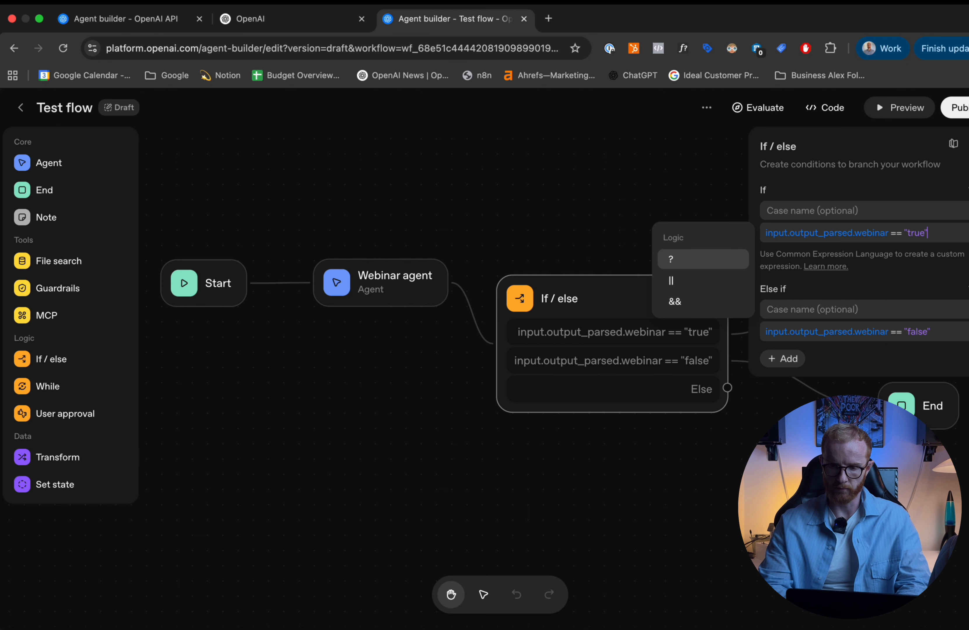
- Name the If case "true" and the Else if case "false" in the If / else node
left_click(848, 211)
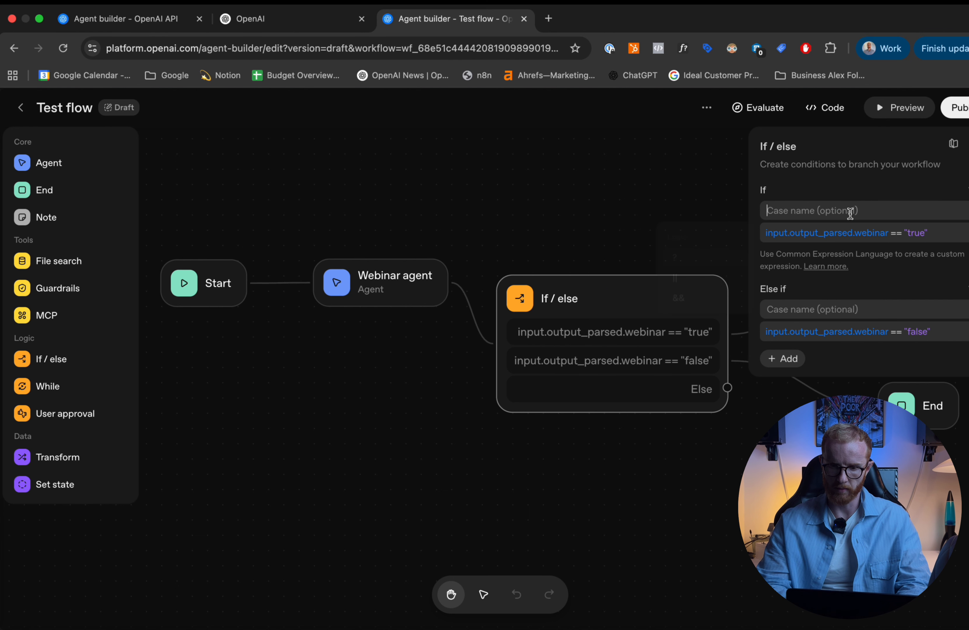
type("true")
left_click(808, 311)
type("false")
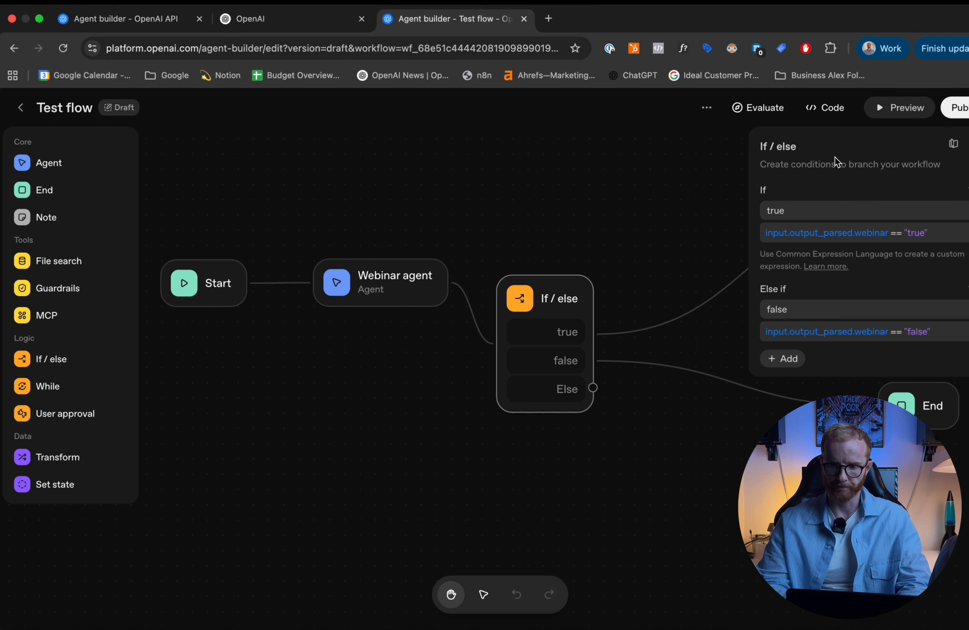
left_click(548, 177)
- Test the workflow in preview with "Hi I would like to join the next webinar this summer." and approve the webinar guest
scroll(786, 240, "down", 1)
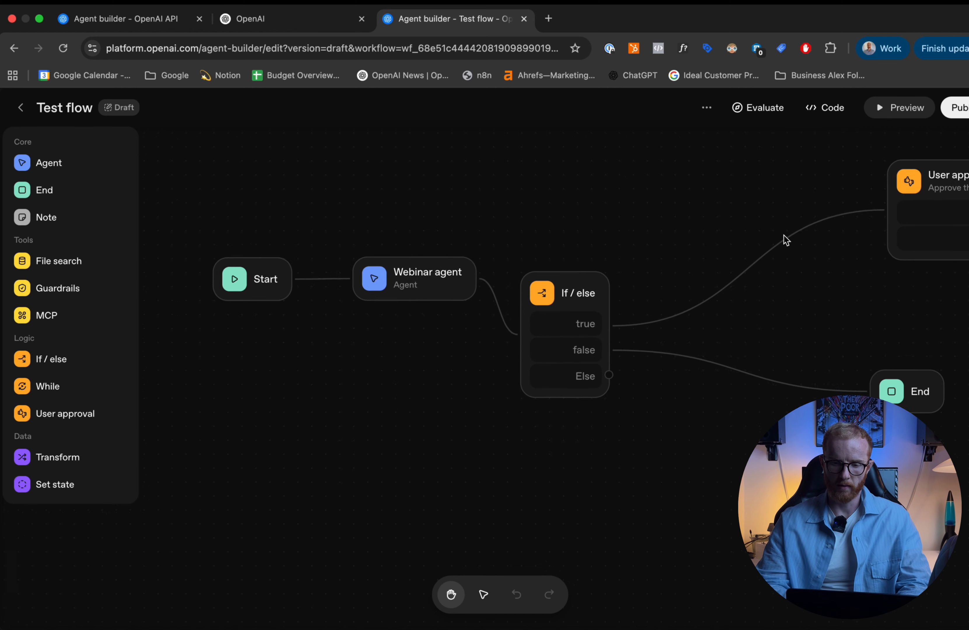
scroll(786, 240, "down", 2)
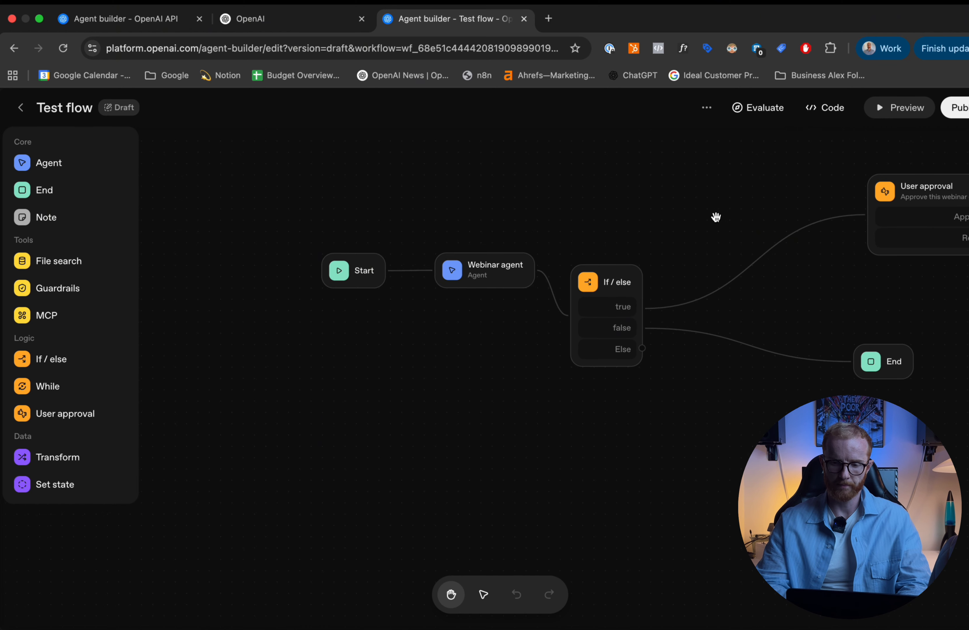
left_click_drag(692, 212, 639, 218)
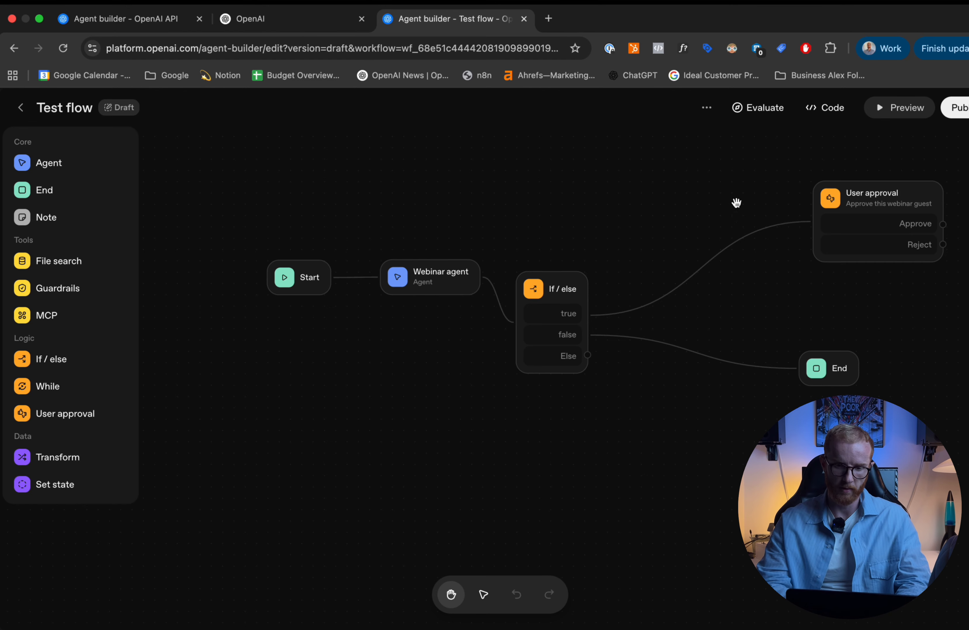
left_click(880, 113)
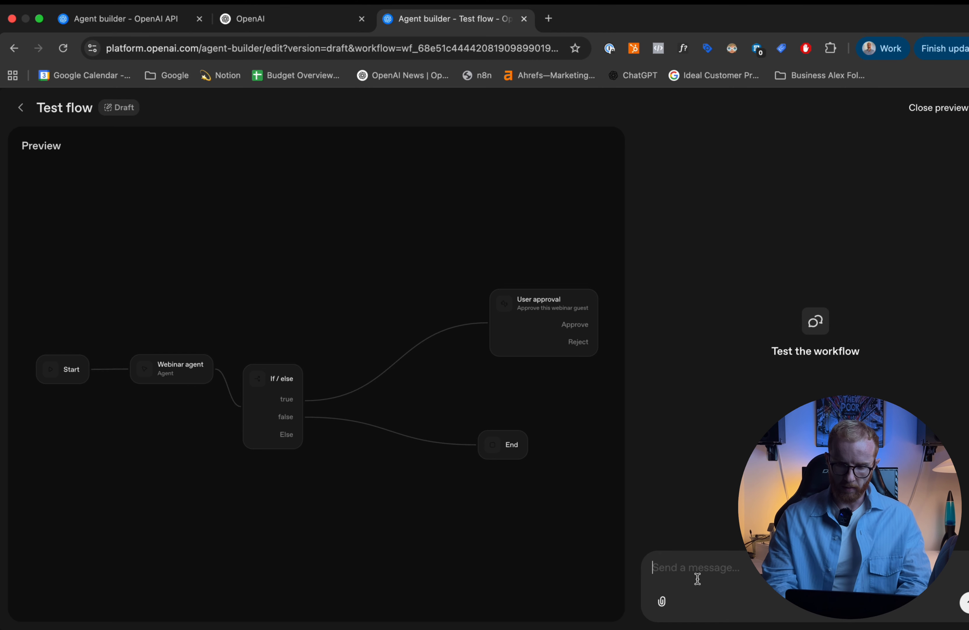
type("Hi")
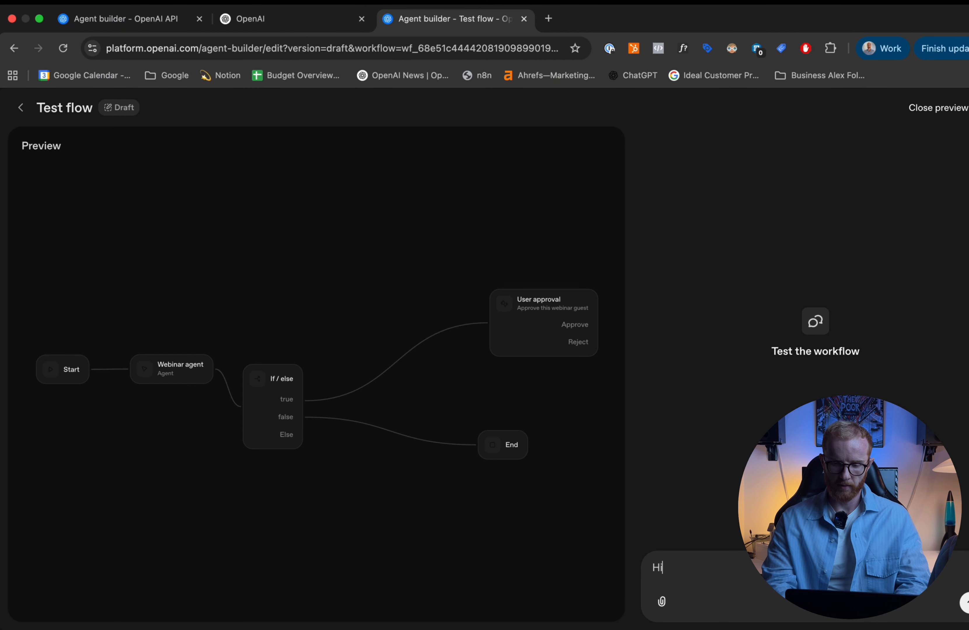
type(" I would like to jo")
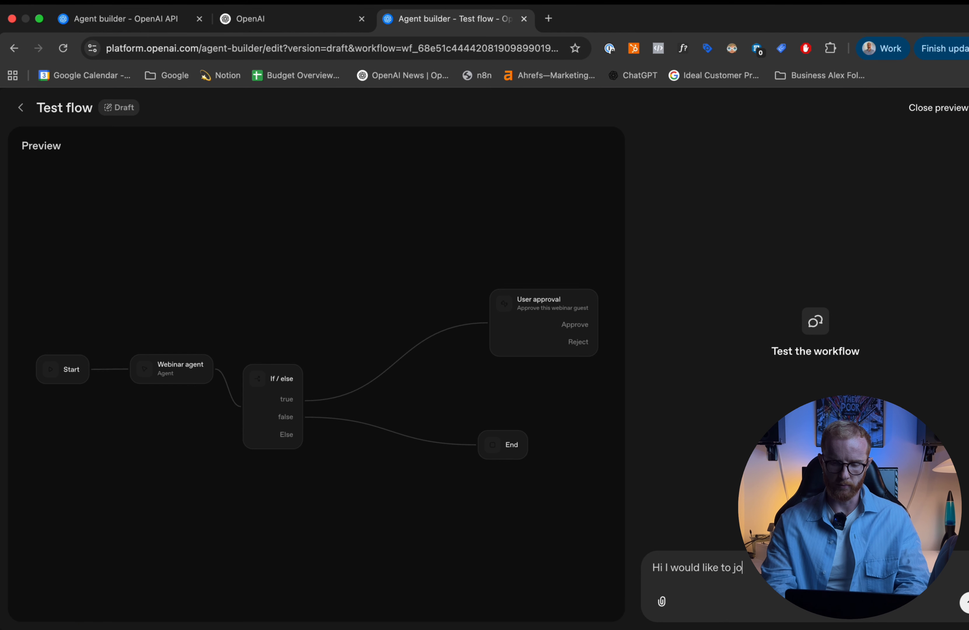
type("in t")
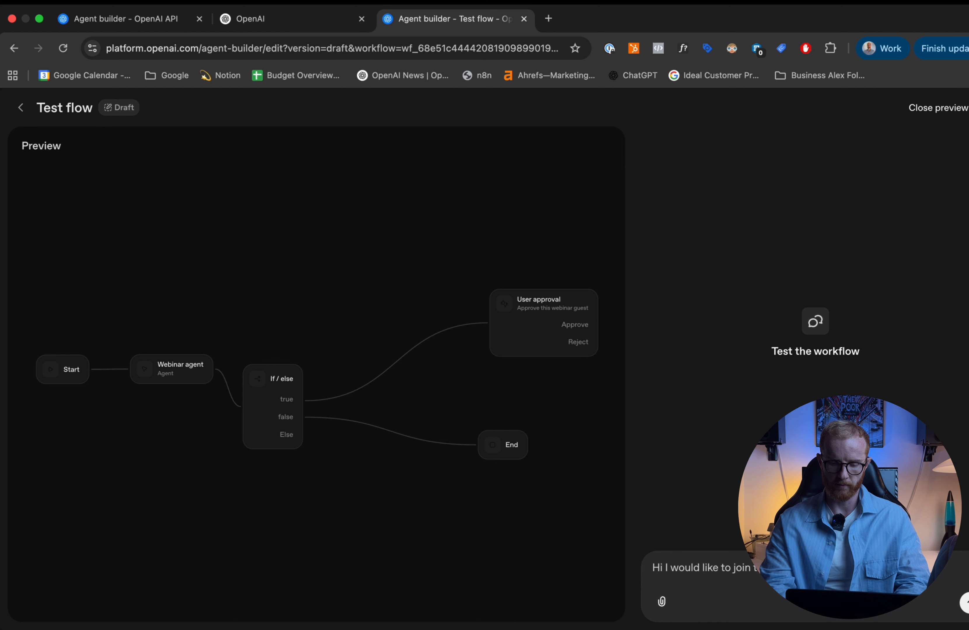
key("Return")
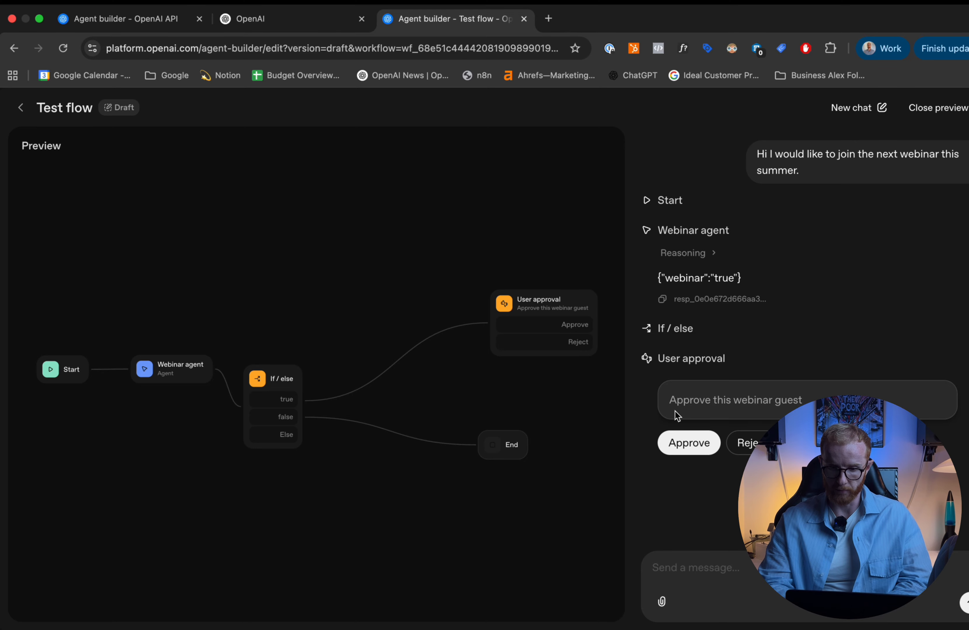
left_click(691, 444)
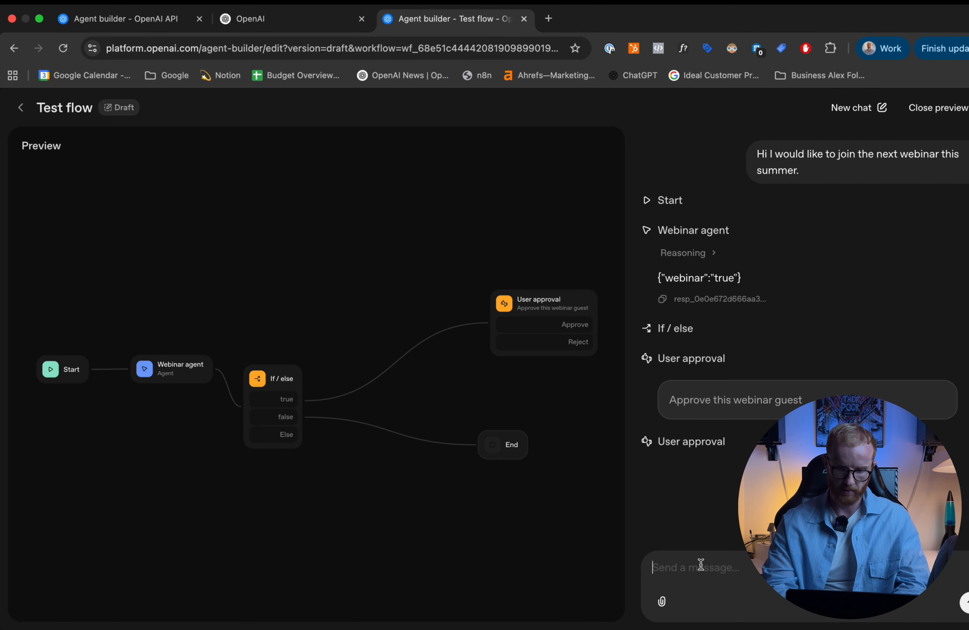
- Test the workflow with an unrelated message beginning "I would like to buy a" and close the preview
type("I would like to bu")
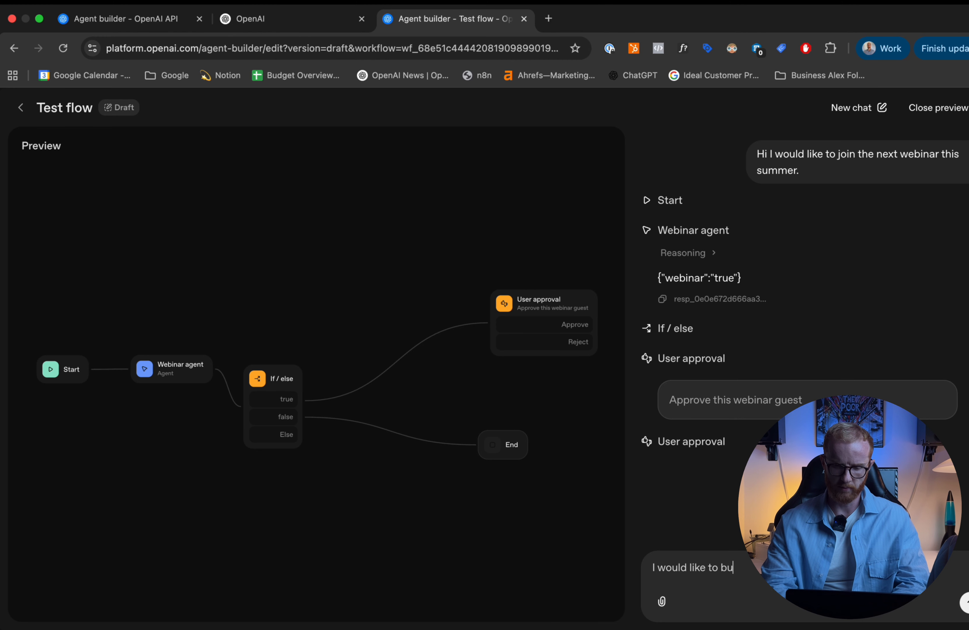
type("y a c")
key("Return")
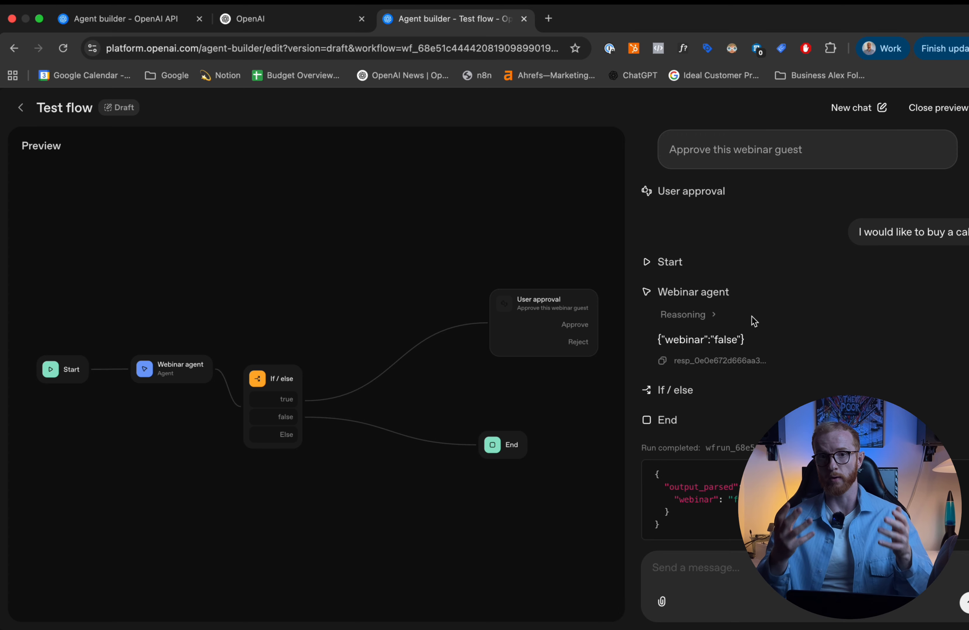
left_click(937, 108)
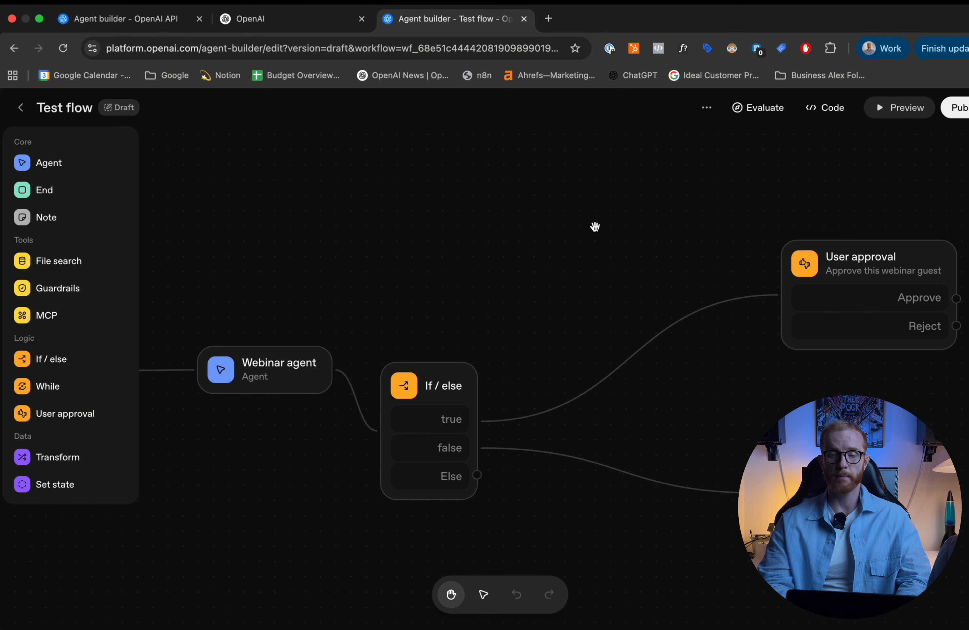